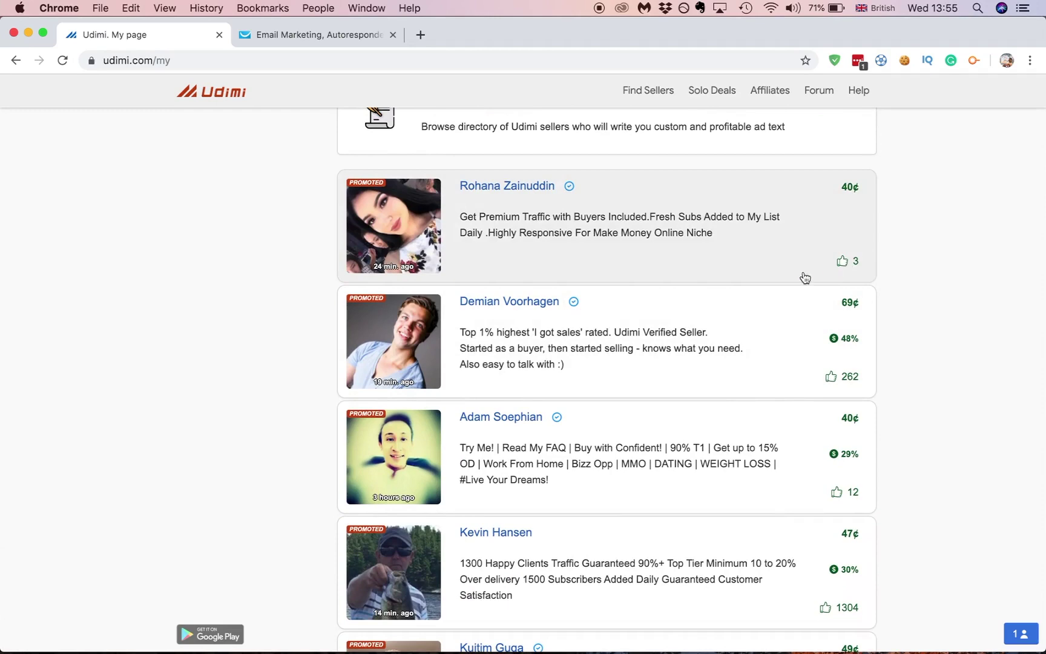
Compare the prices, sales percentages, ratings and descriptions of the promoted solo ad sellers in the list
scroll(659, 276, down, 1)
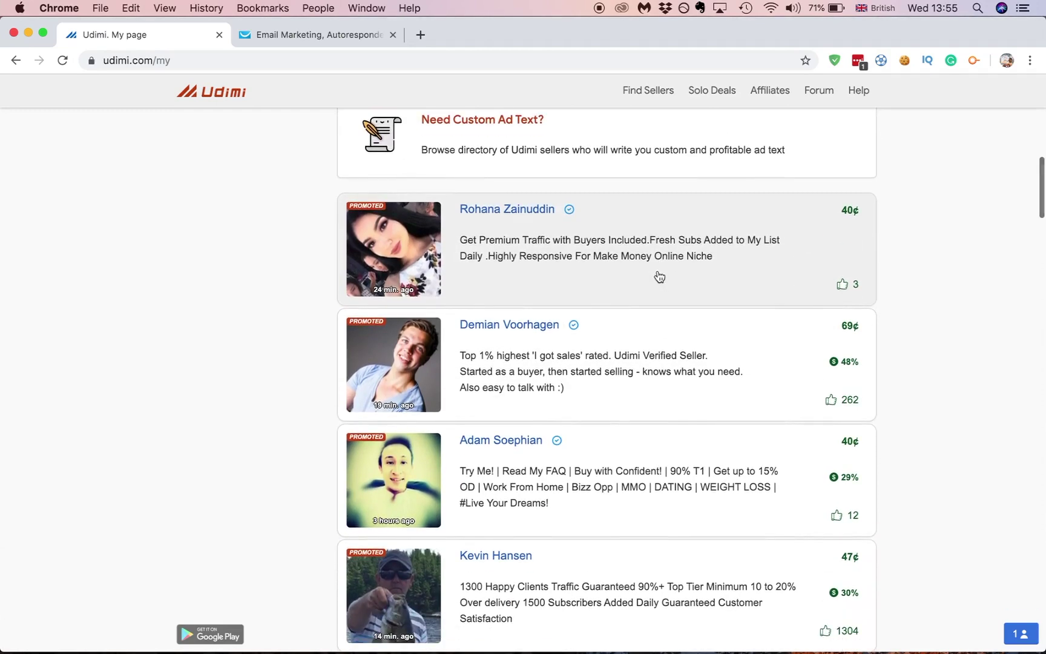
scroll(659, 277, down, 1)
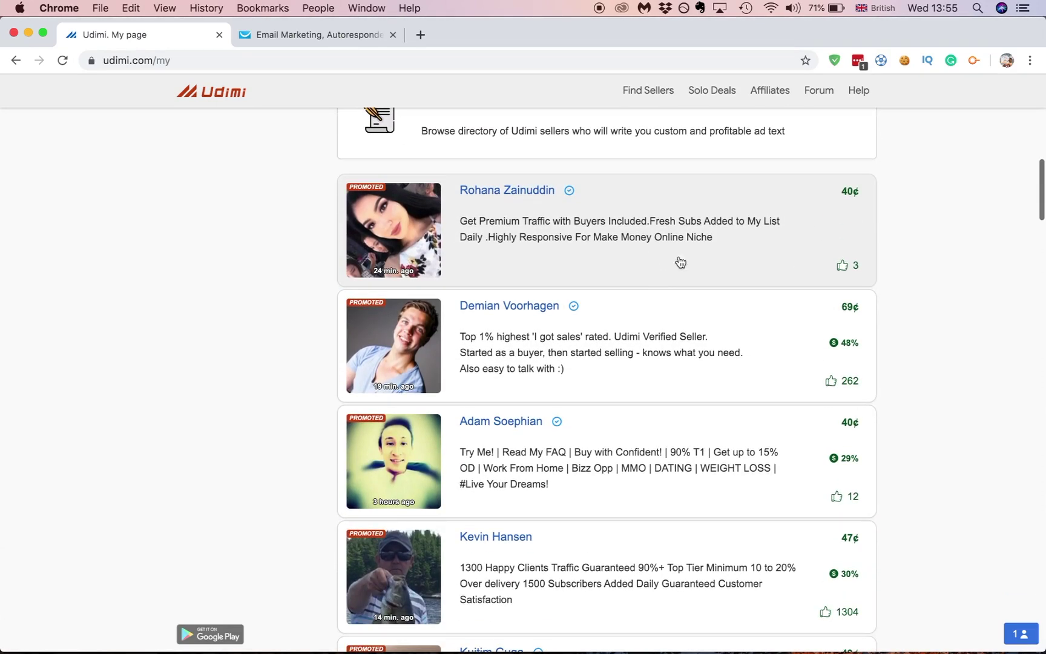
scroll(757, 303, down, 3)
scroll(752, 310, down, 3)
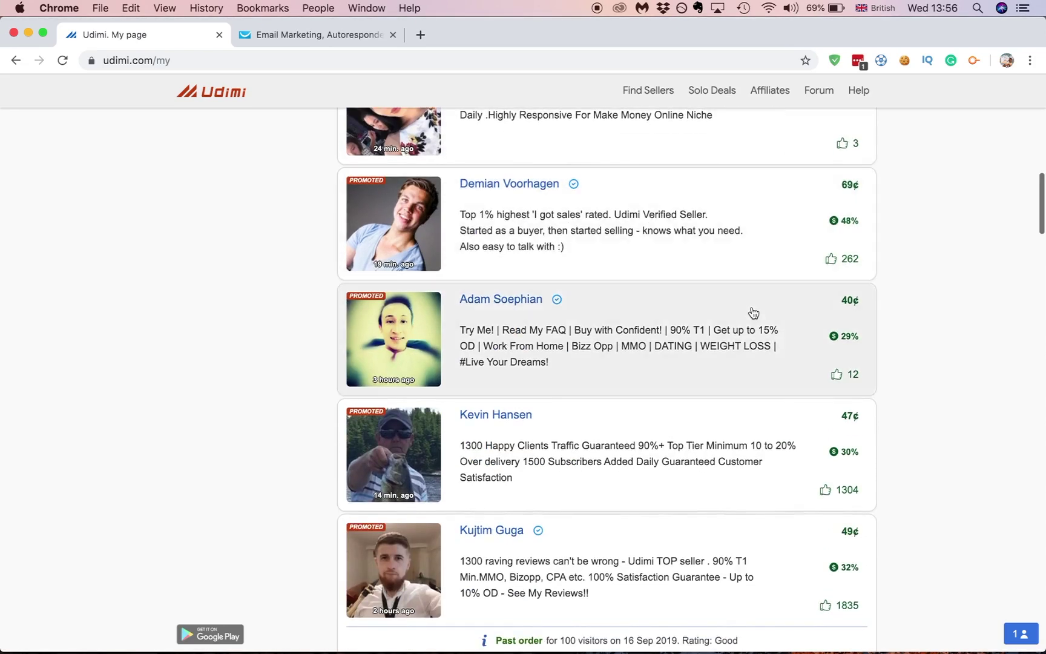
scroll(744, 306, up, 3)
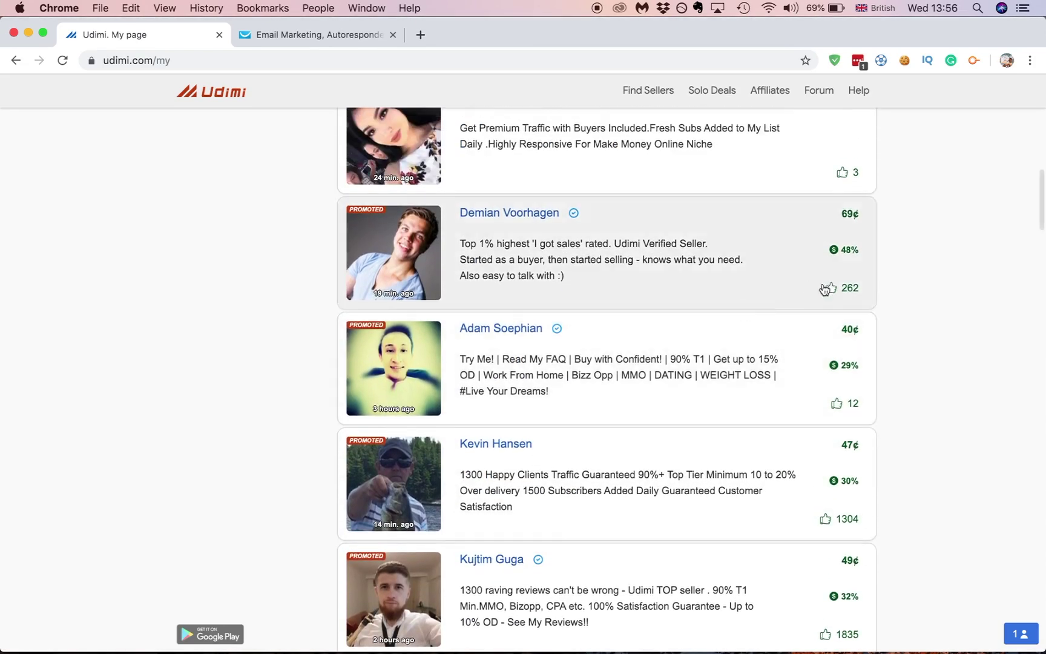
scroll(859, 334, down, 2)
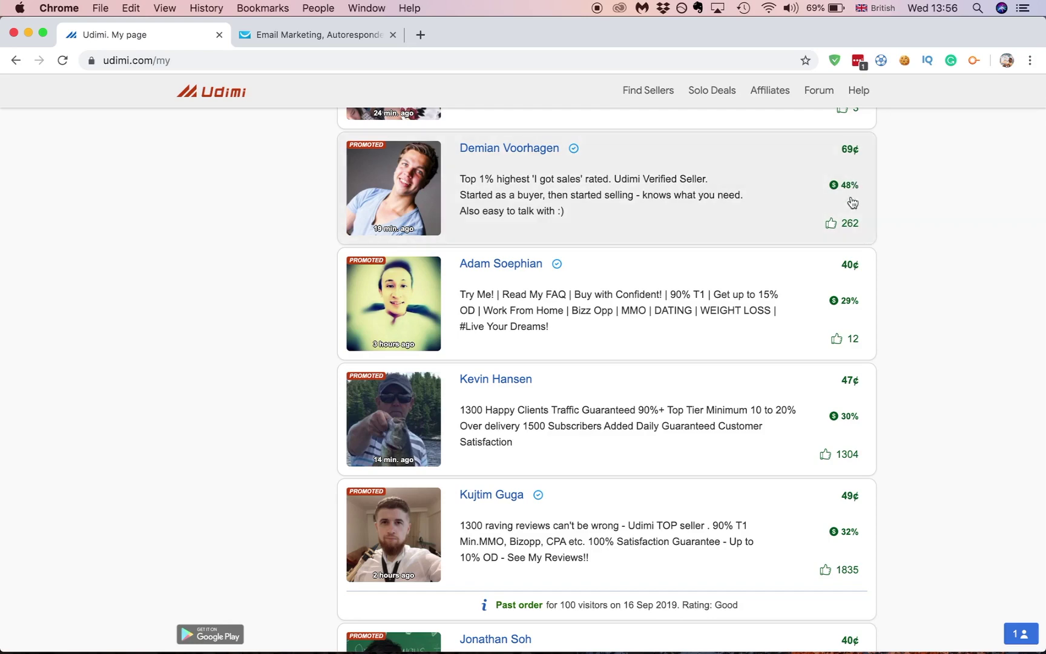
scroll(834, 273, down, 5)
scroll(834, 274, down, 4)
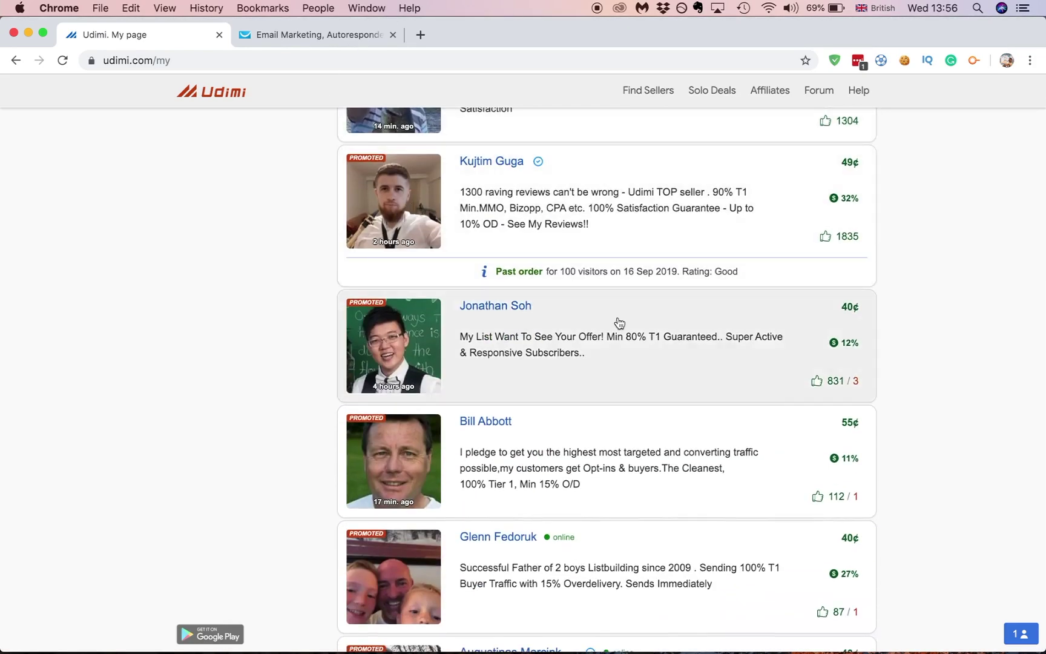
scroll(619, 323, up, 3)
scroll(619, 322, up, 1)
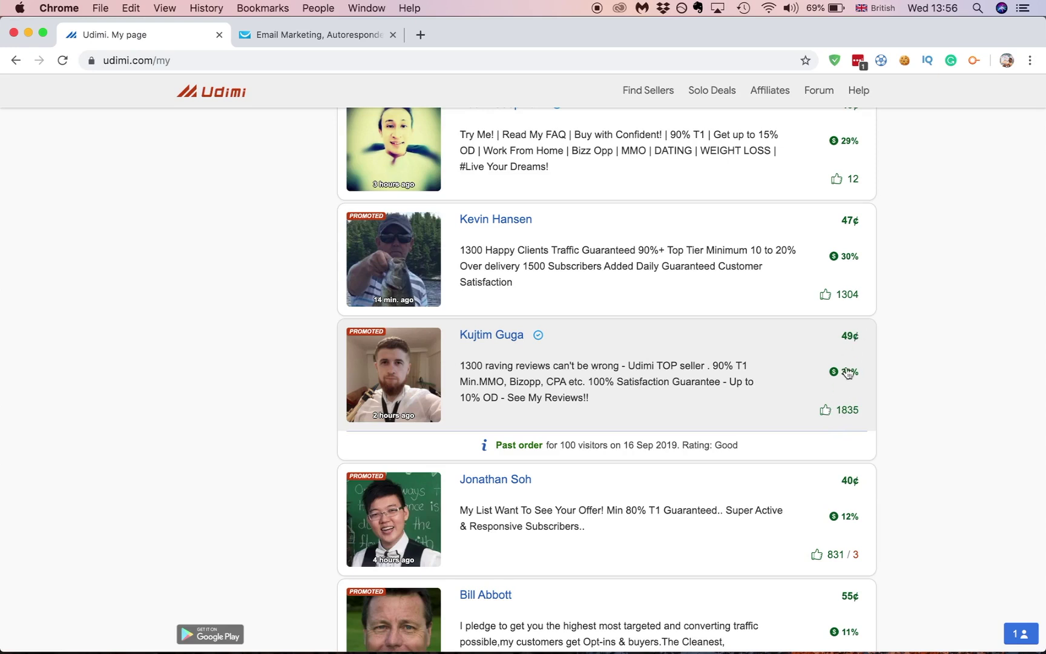
mouse_move(842, 377)
scroll(850, 343, up, 1)
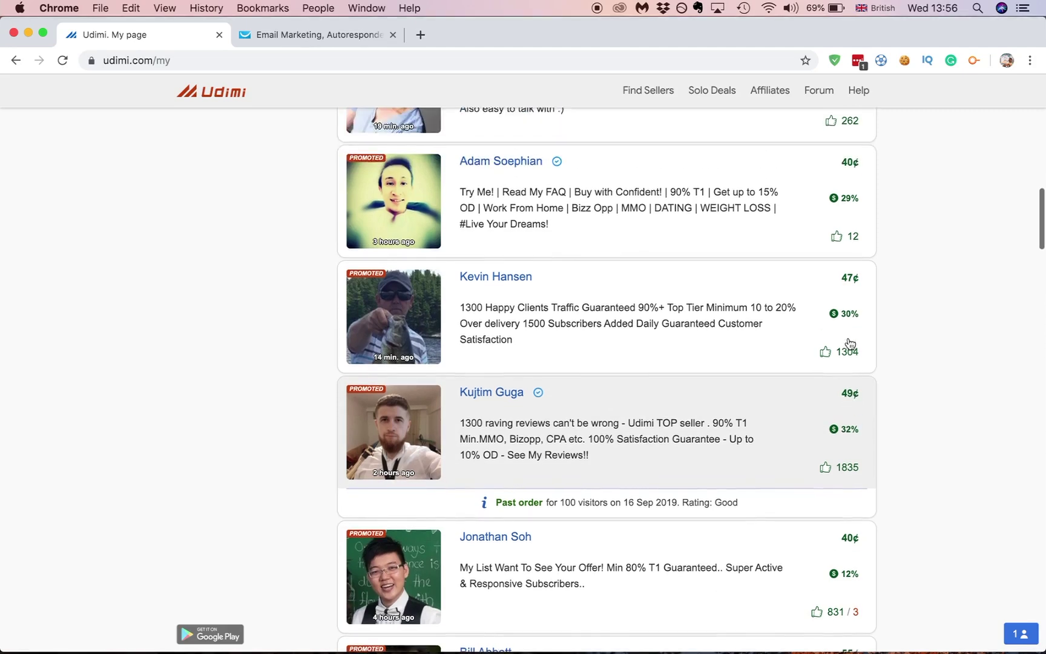
scroll(850, 343, down, 7)
scroll(850, 344, up, 5)
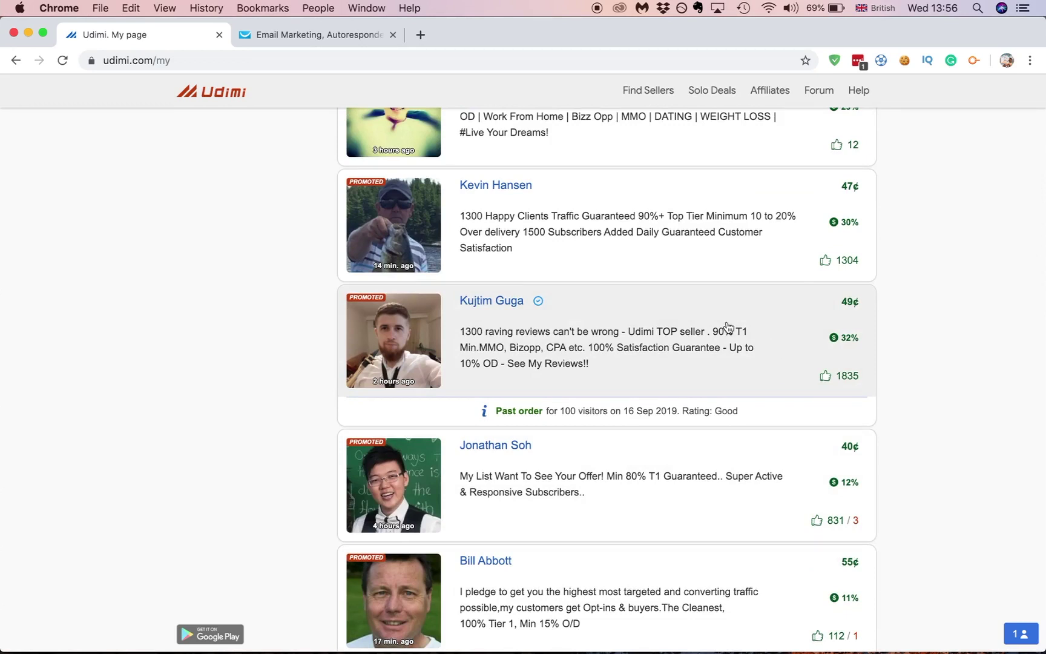
Open the order page of the 49¢ promoted seller with a past order, and try the Only top tier filter on and off
click(713, 345)
scroll(712, 343, down, 2)
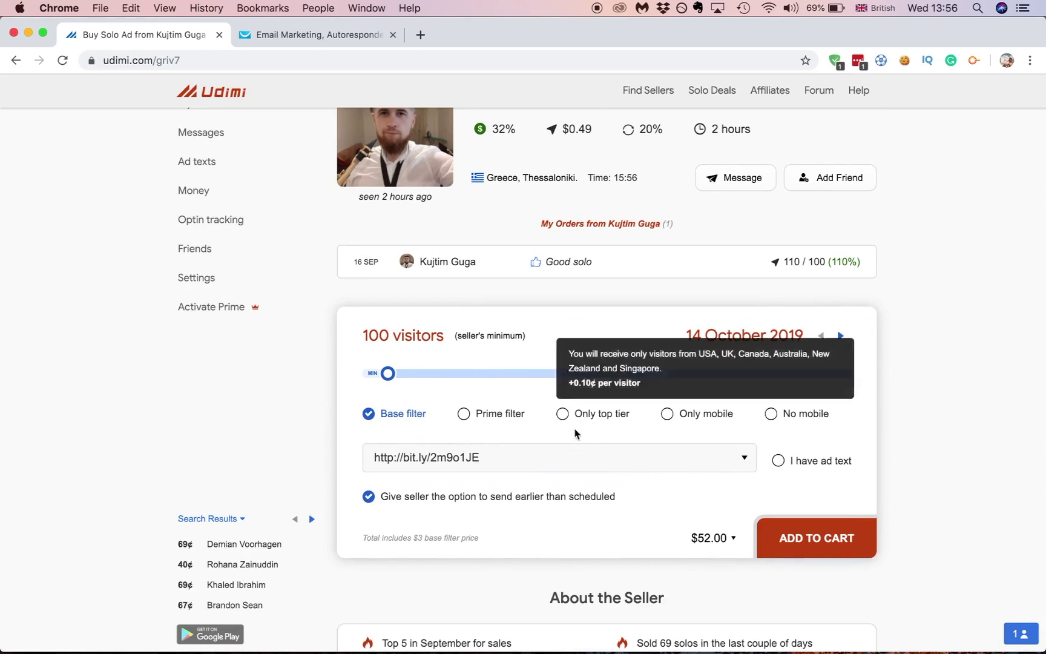
click(562, 414)
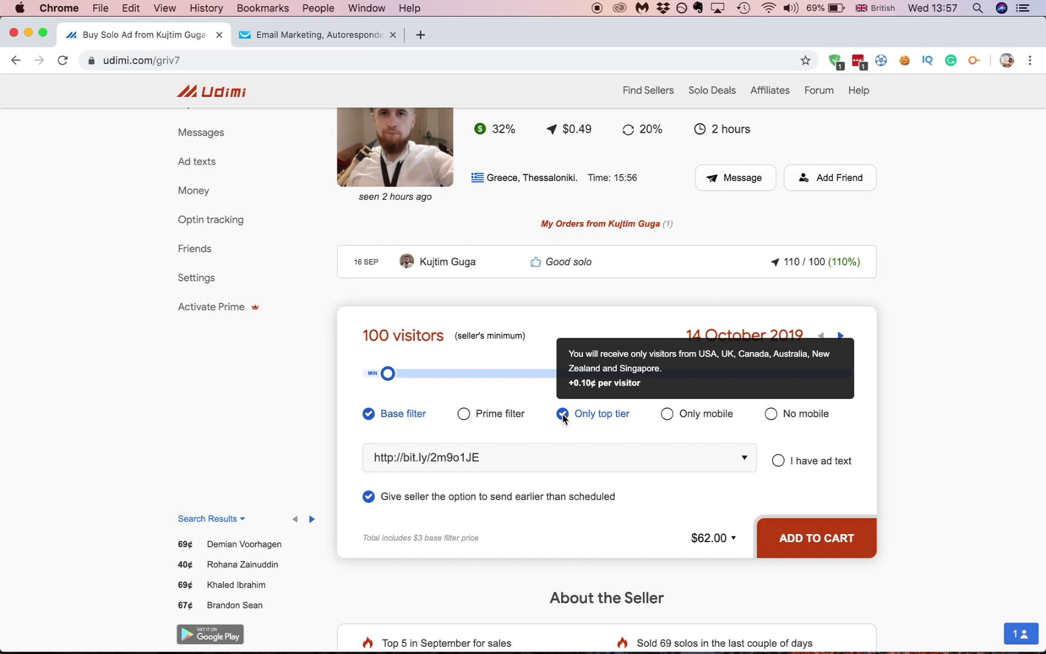
click(563, 415)
Examine the order form and the About the Seller section, including the seller's awards, recent sales and traffic description
scroll(641, 434, down, 2)
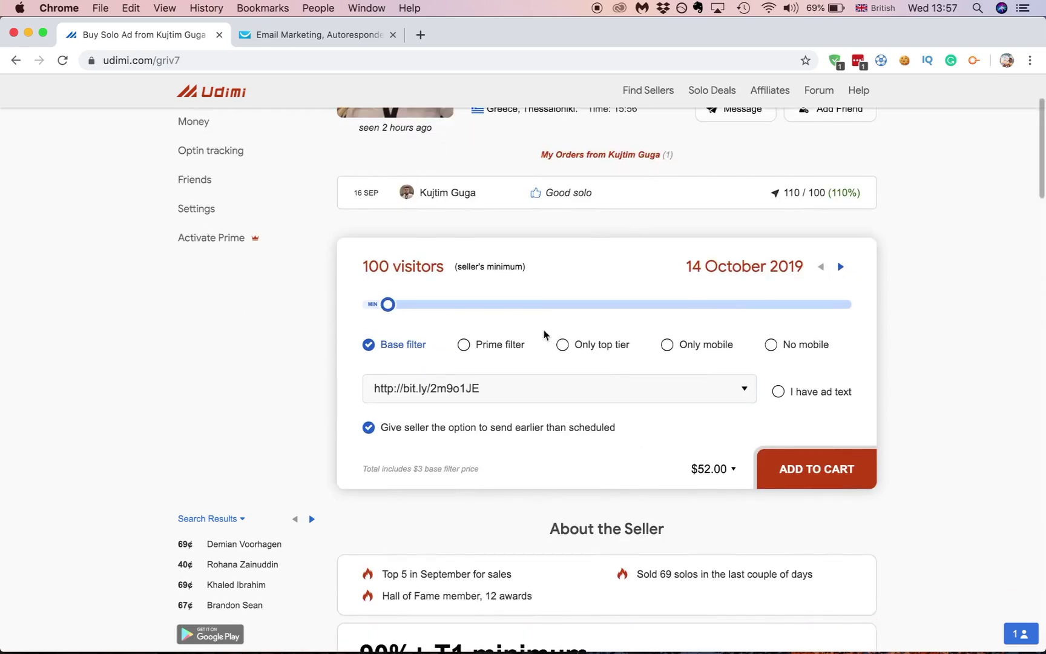
scroll(695, 457, down, 4)
scroll(621, 236, up, 3)
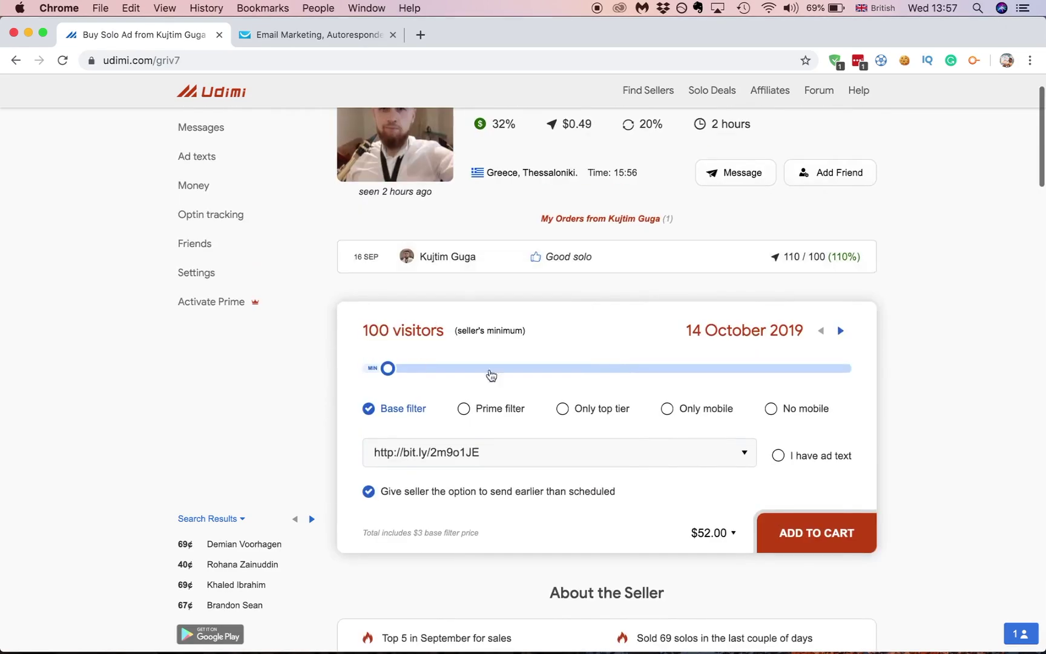
scroll(635, 372, down, 2)
scroll(635, 374, up, 1)
scroll(635, 373, down, 4)
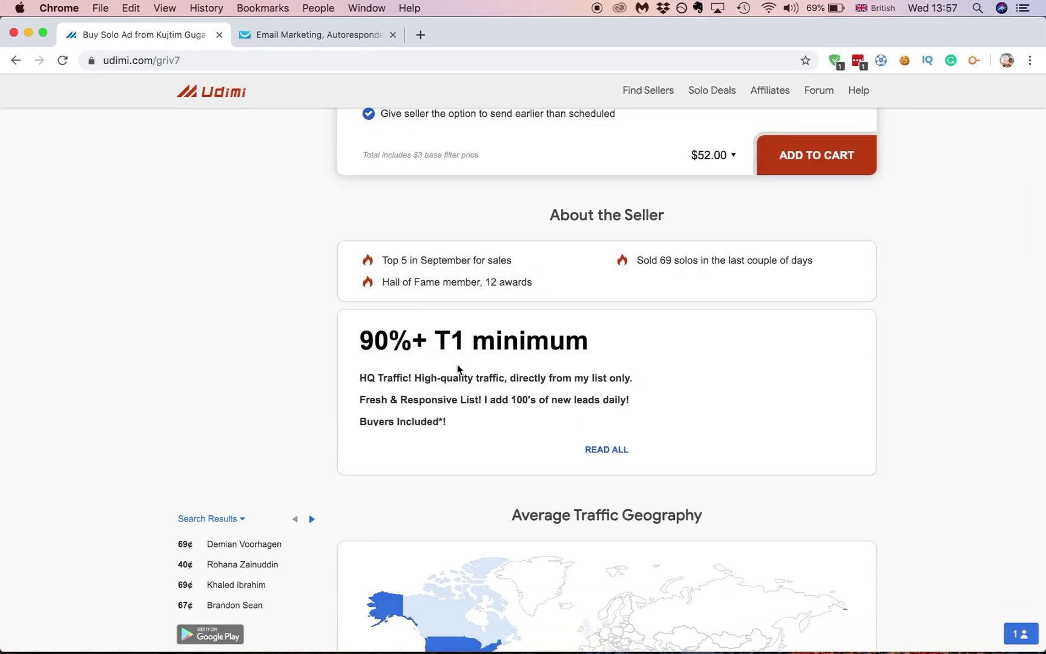
scroll(460, 370, up, 1)
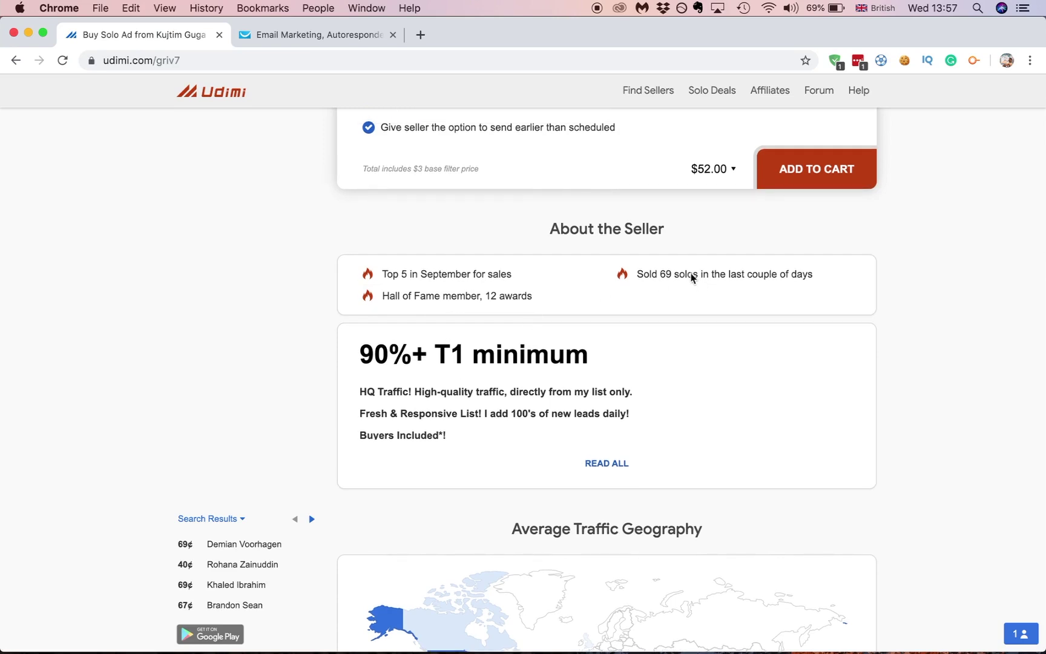
scroll(666, 306, up, 2)
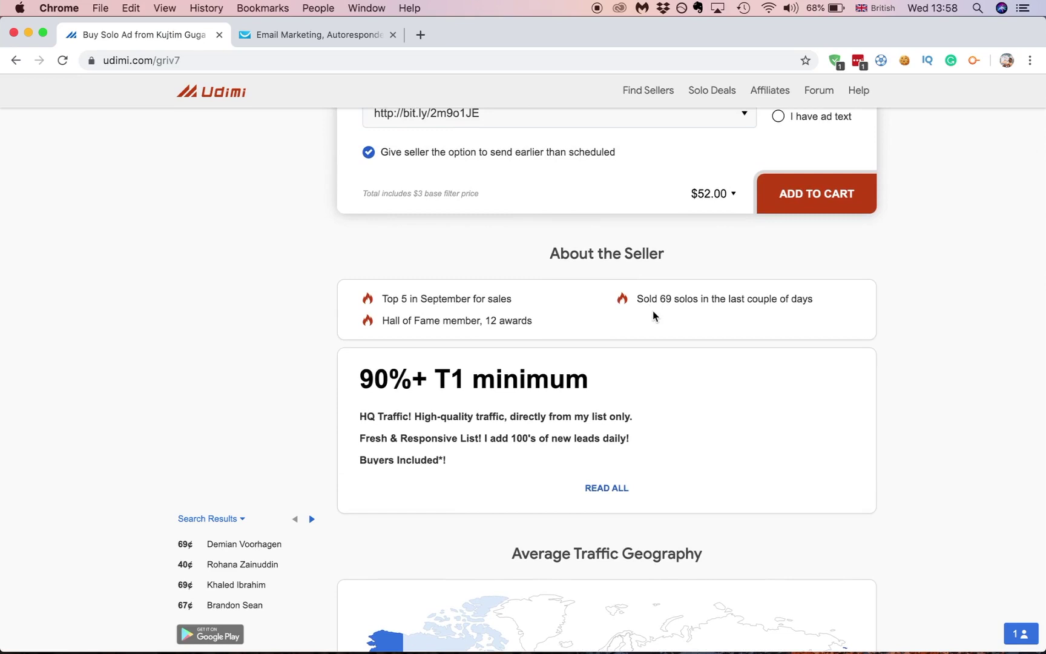
Enable the Only top tier filter for the 100-visitor solo ad order
scroll(653, 310, up, 10)
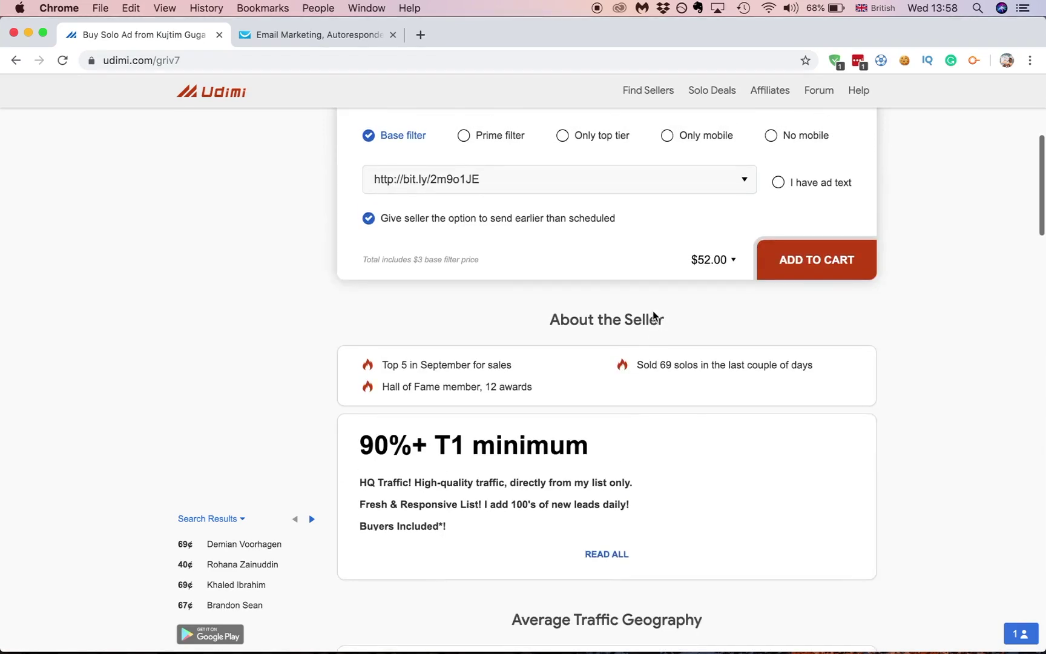
click(562, 376)
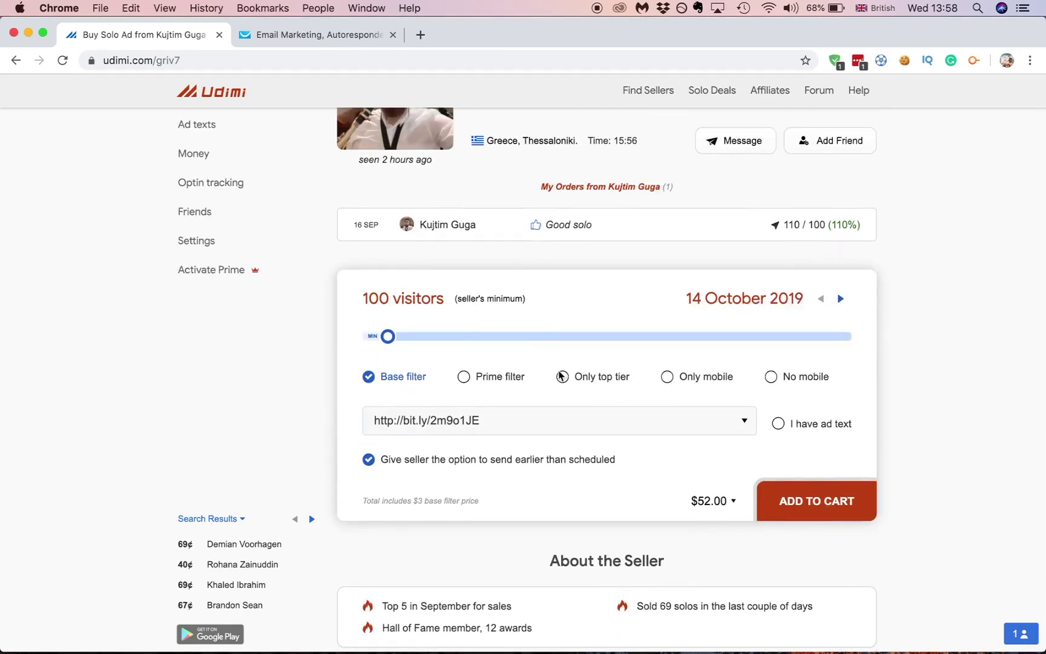
Check the saved links available for the solo ad order and close the list without changing the link
scroll(605, 488, down, 3)
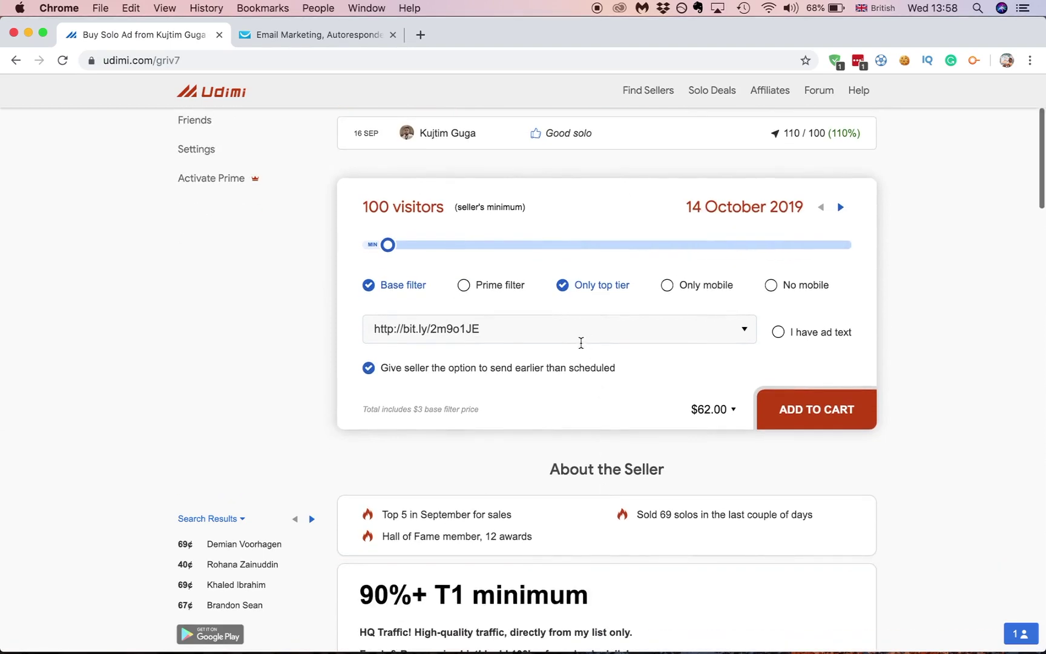
click(575, 336)
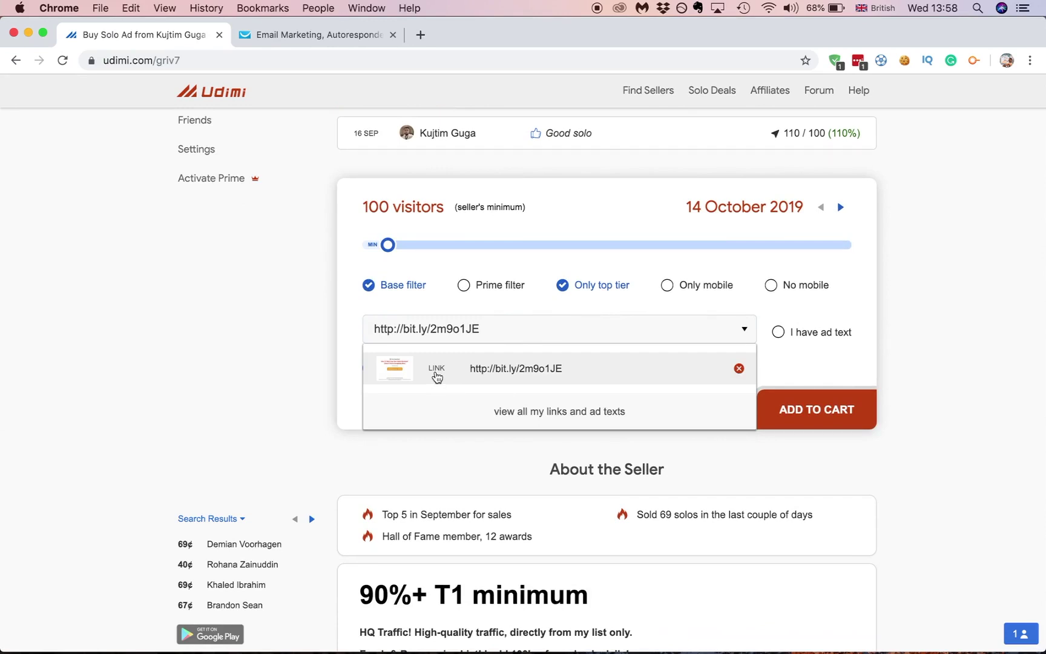
scroll(348, 330, up, 5)
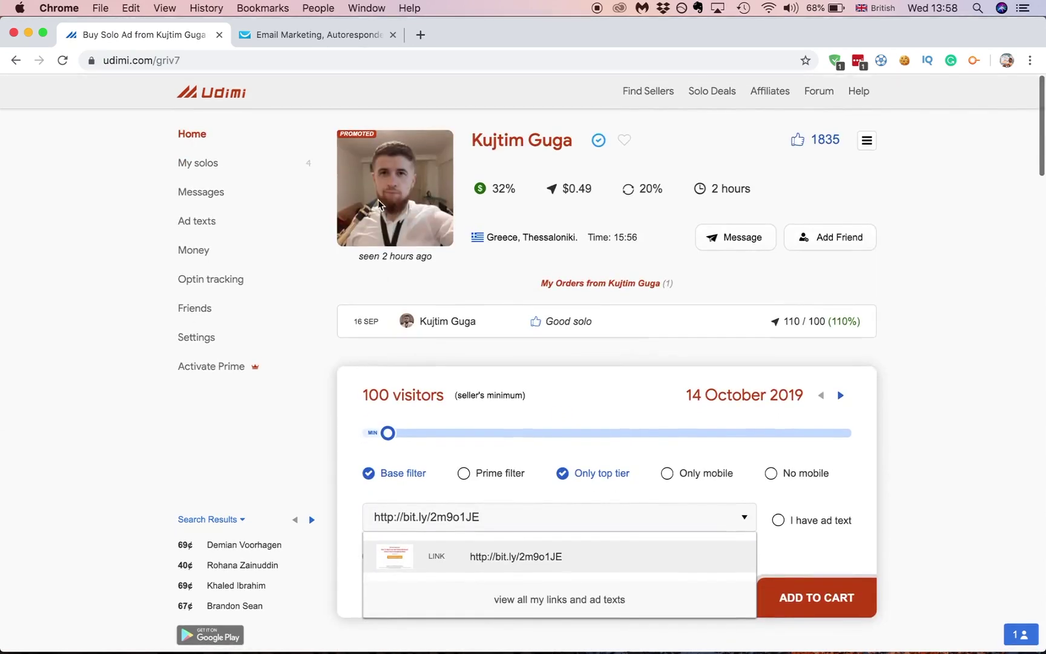
scroll(453, 214, down, 1)
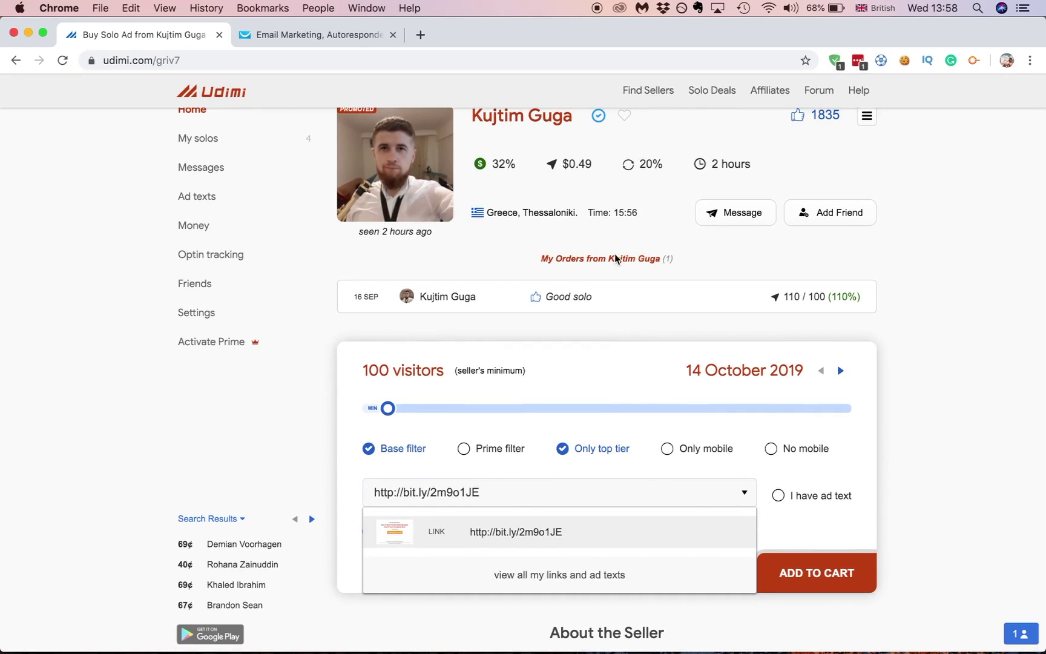
click(784, 500)
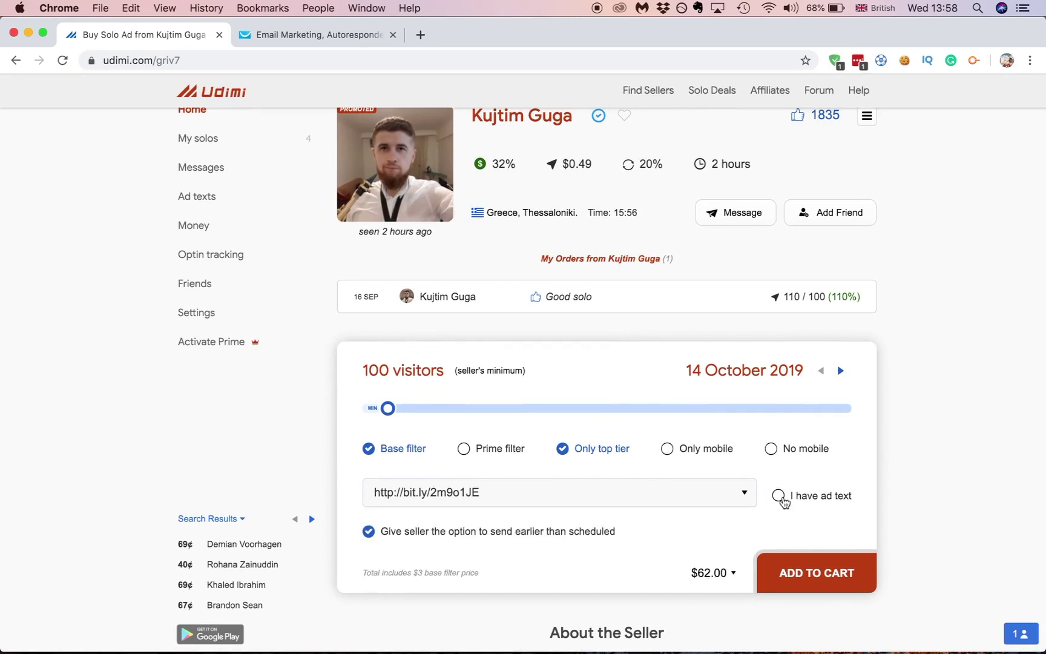
Try the I have ad text option to inspect the subject and ad text editor, and switch it back off
scroll(896, 463, down, 1)
click(779, 454)
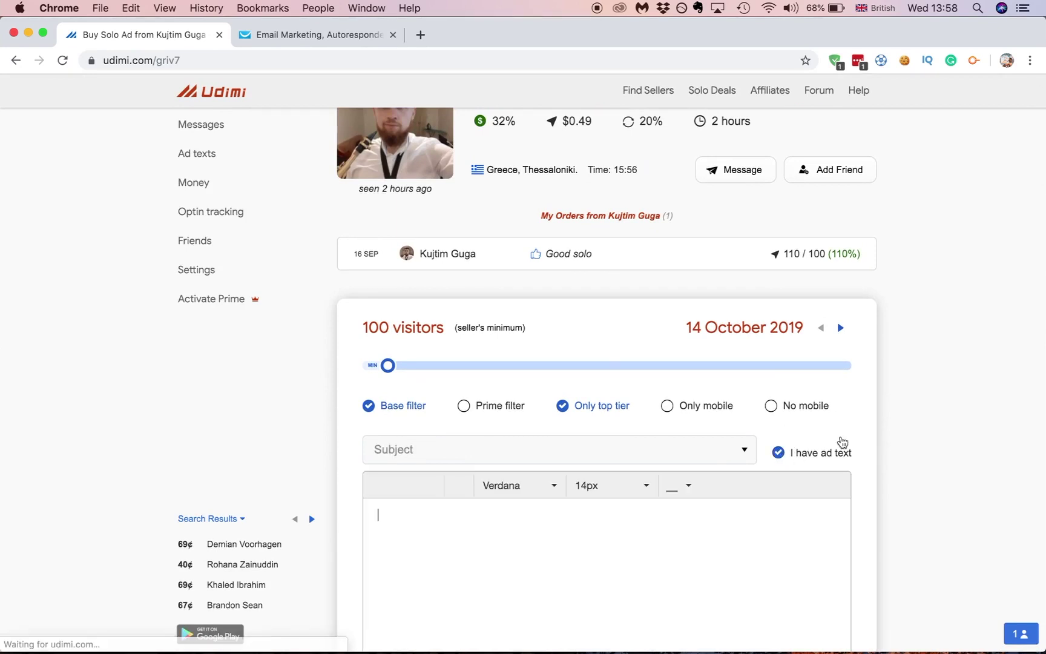
scroll(733, 436, down, 2)
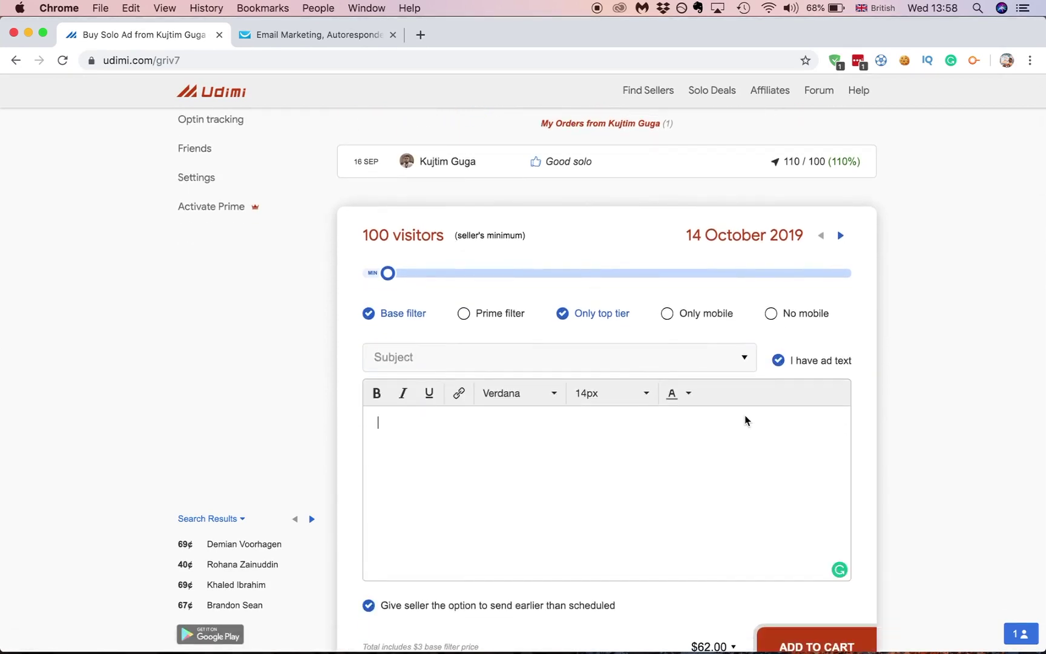
click(792, 362)
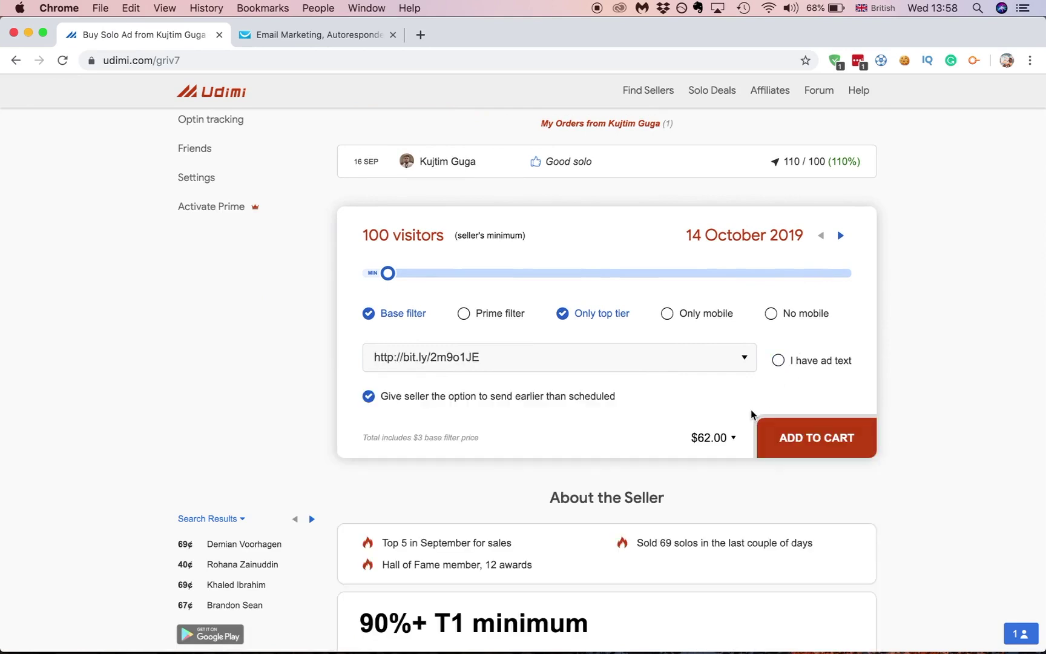
Review the seller's profile statistics, the past order, and the visitor count and filter settings of the new order
scroll(751, 409, up, 3)
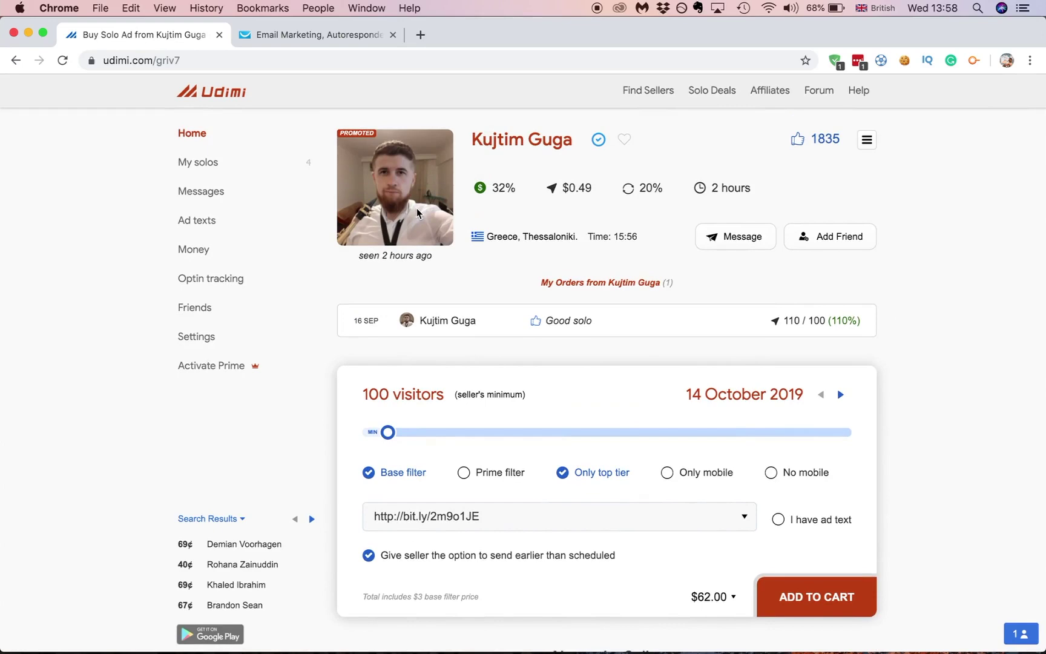
scroll(412, 208, down, 3)
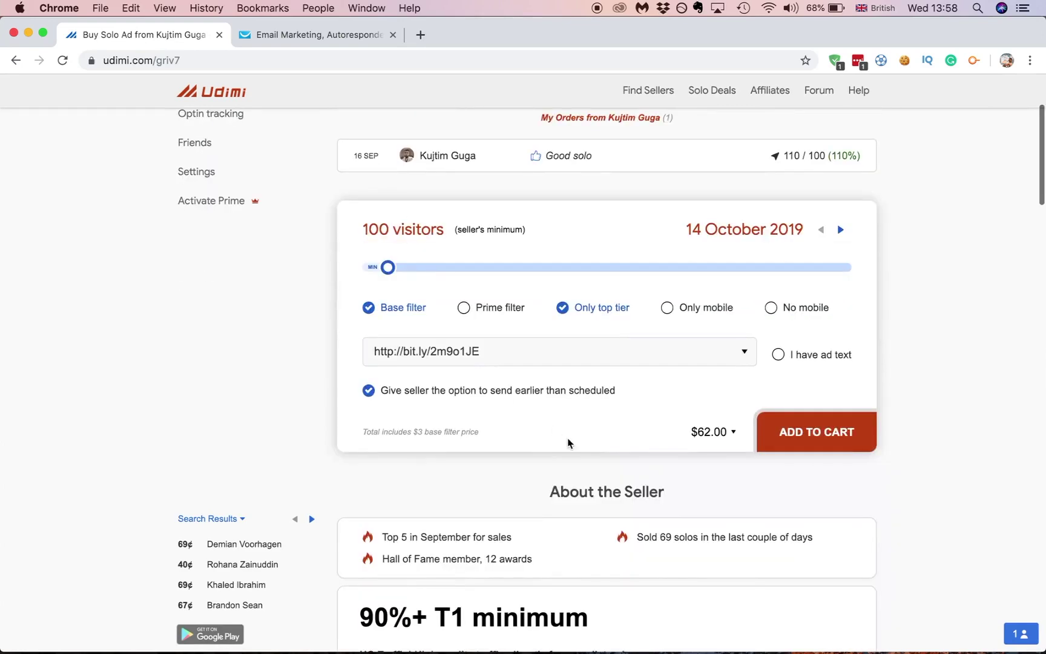
scroll(667, 543, up, 3)
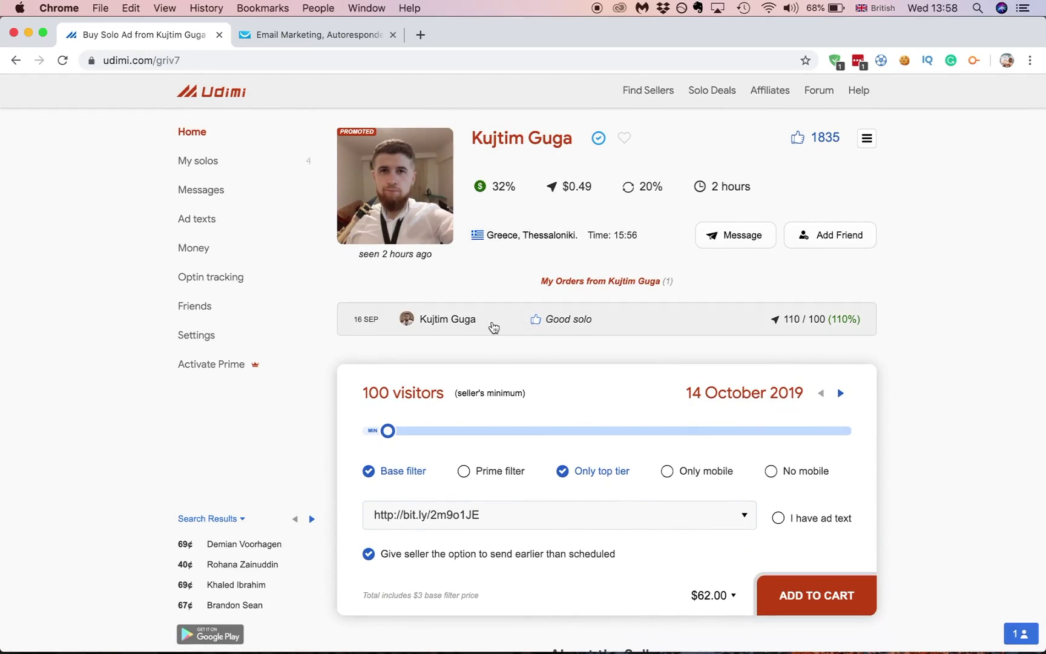
scroll(494, 327, down, 4)
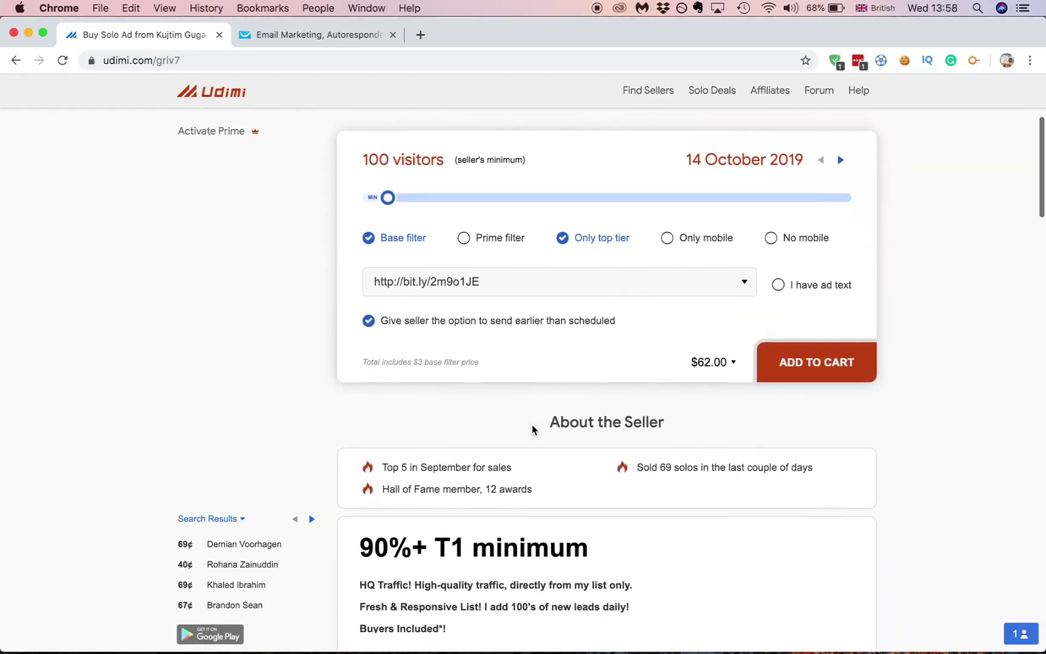
scroll(561, 287, up, 1)
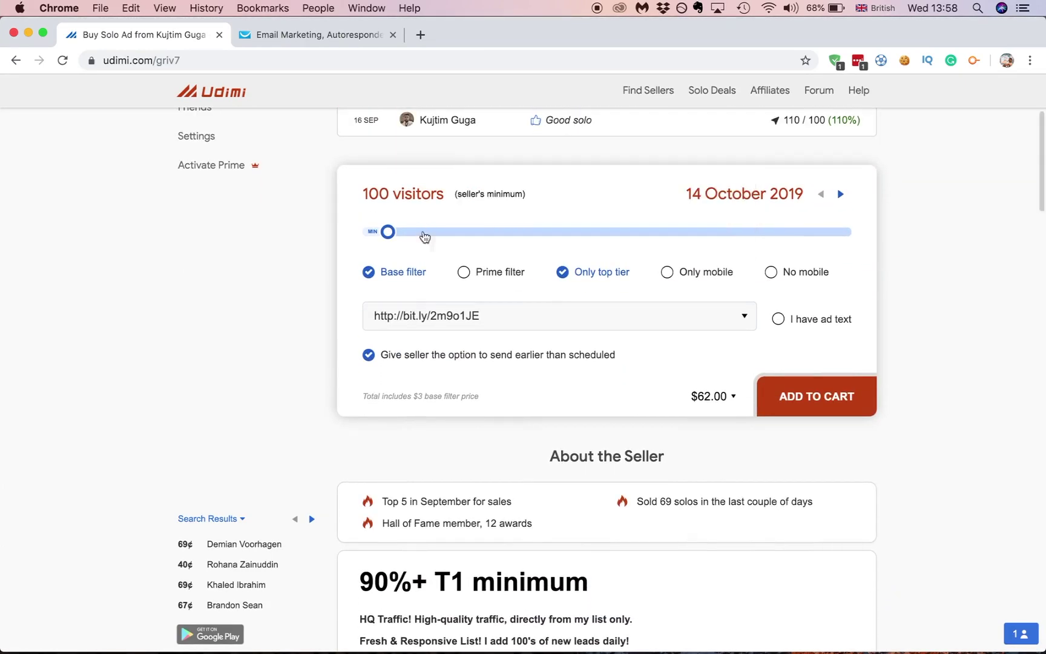
mouse_move(569, 282)
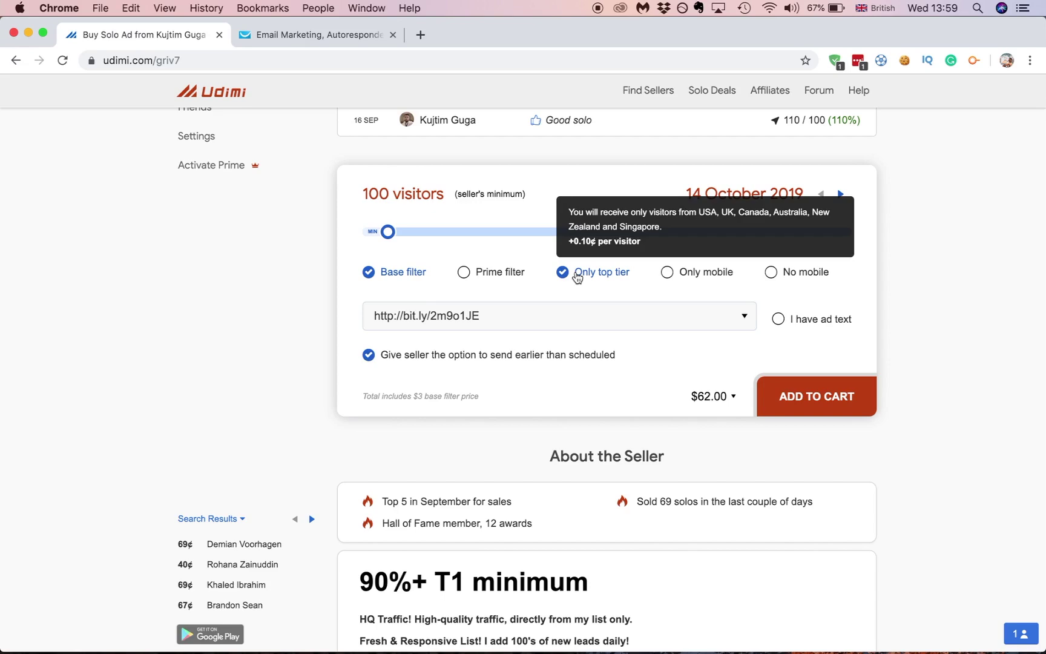
scroll(576, 274, up, 4)
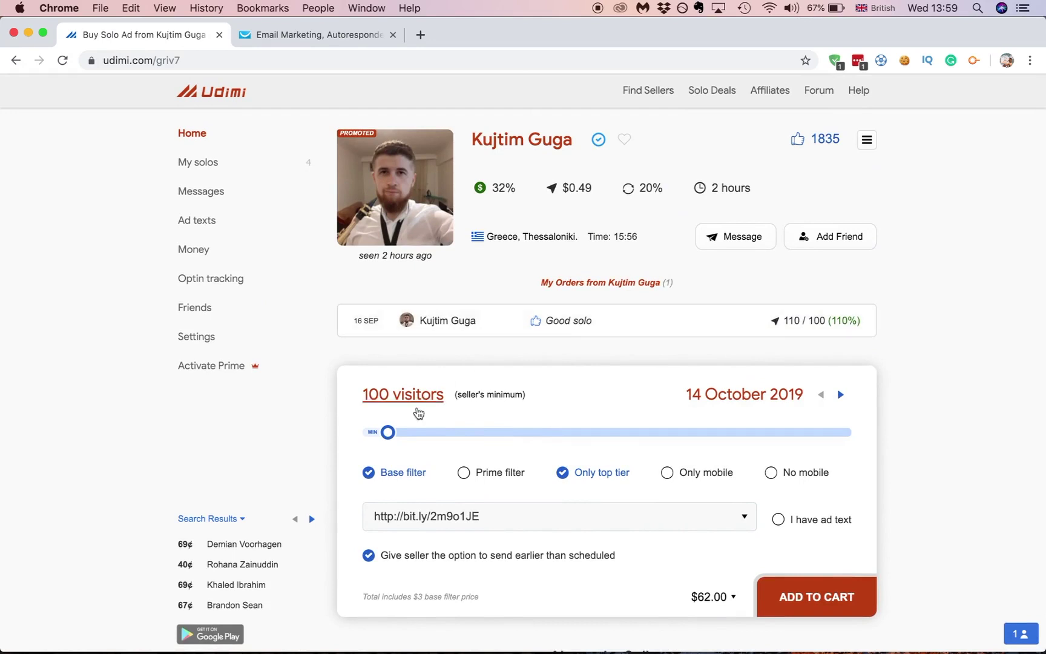
scroll(430, 419, down, 1)
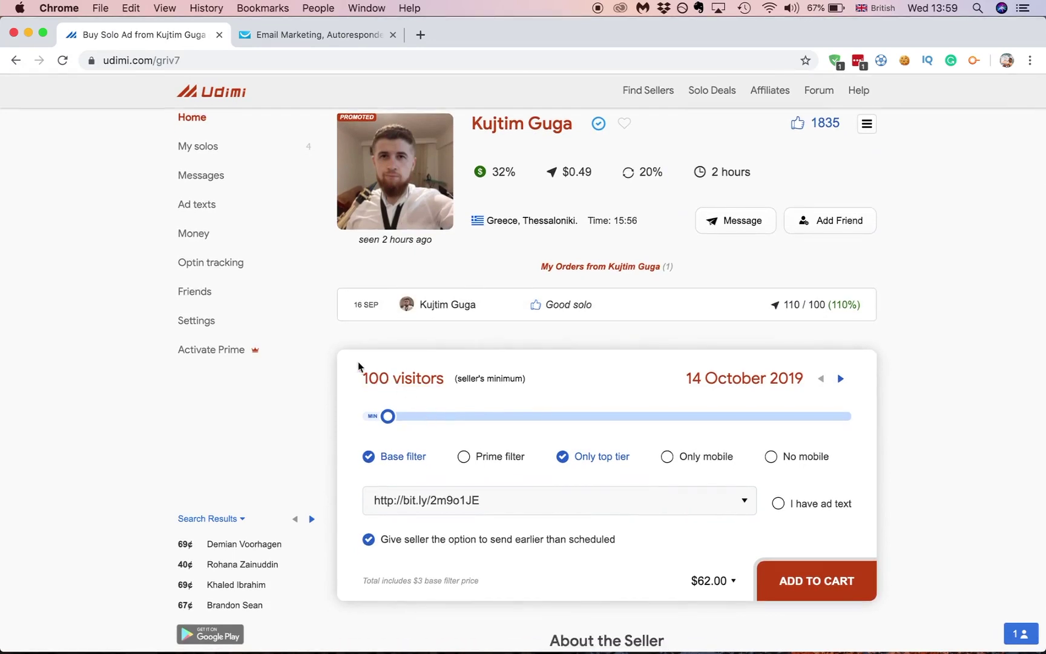
scroll(427, 437, up, 1)
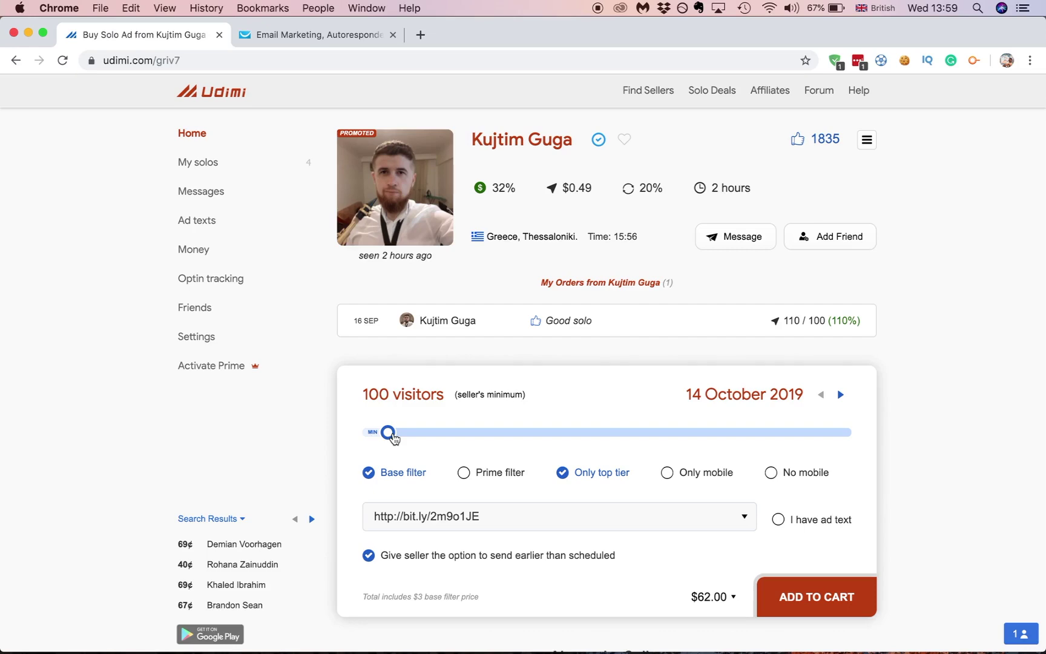
Review the seller's description and average traffic geography, including the United States click share, and return to the solo ad order form
scroll(393, 437, down, 5)
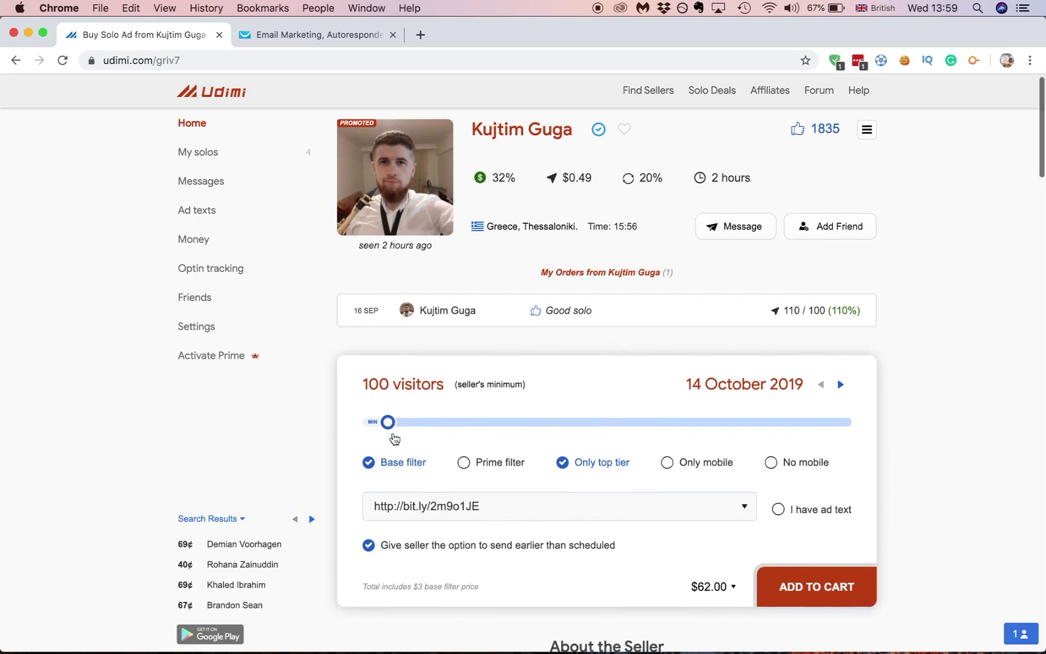
scroll(394, 438, down, 9)
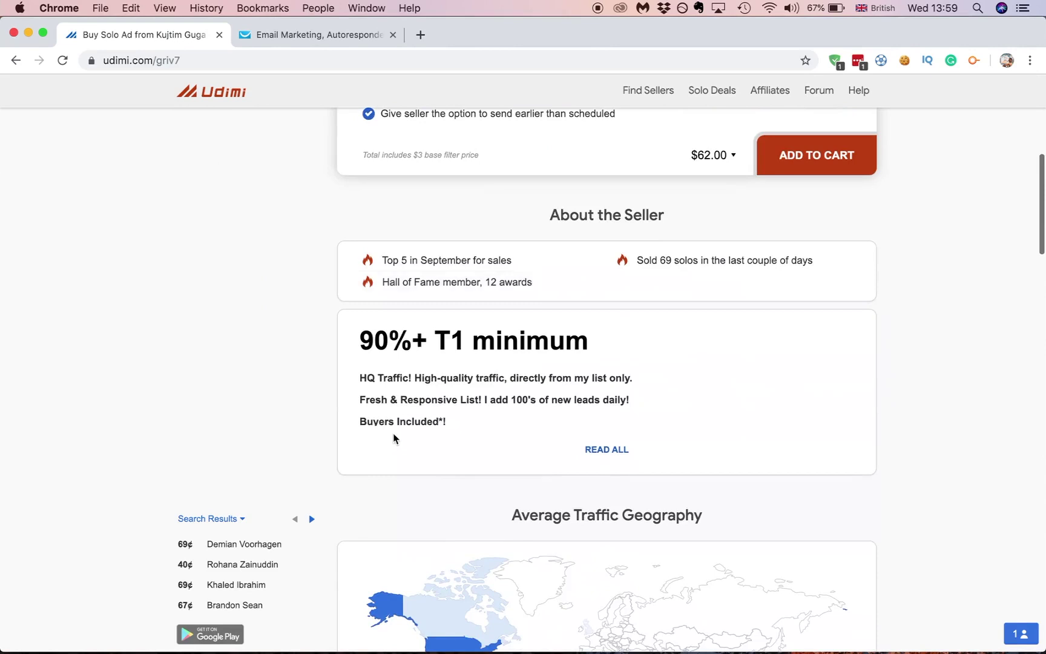
mouse_move(450, 304)
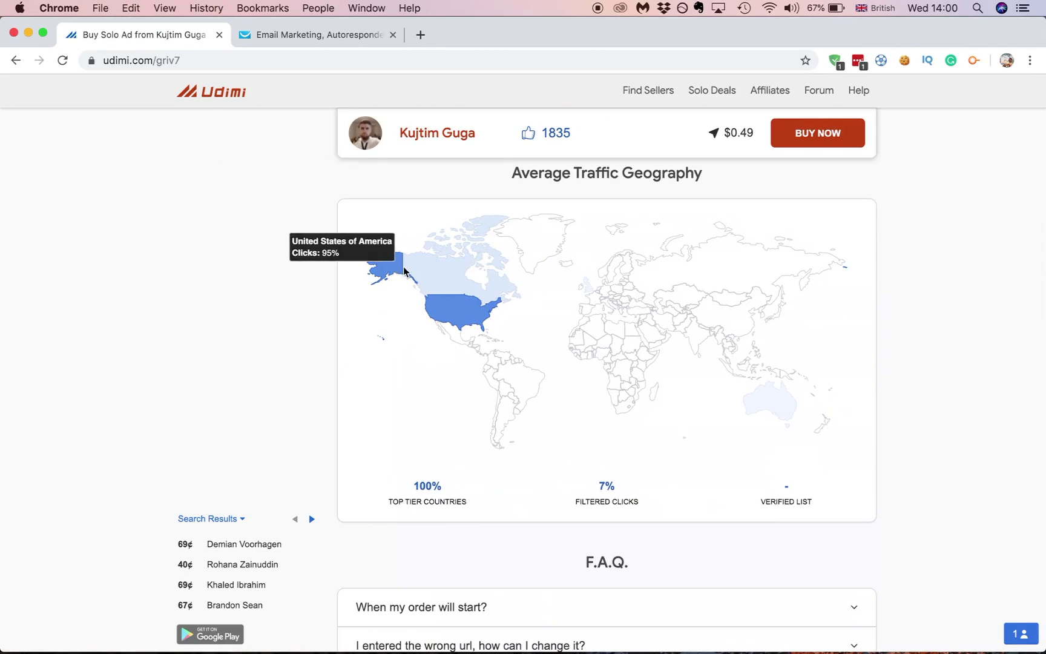
scroll(620, 297, up, 4)
scroll(620, 300, down, 5)
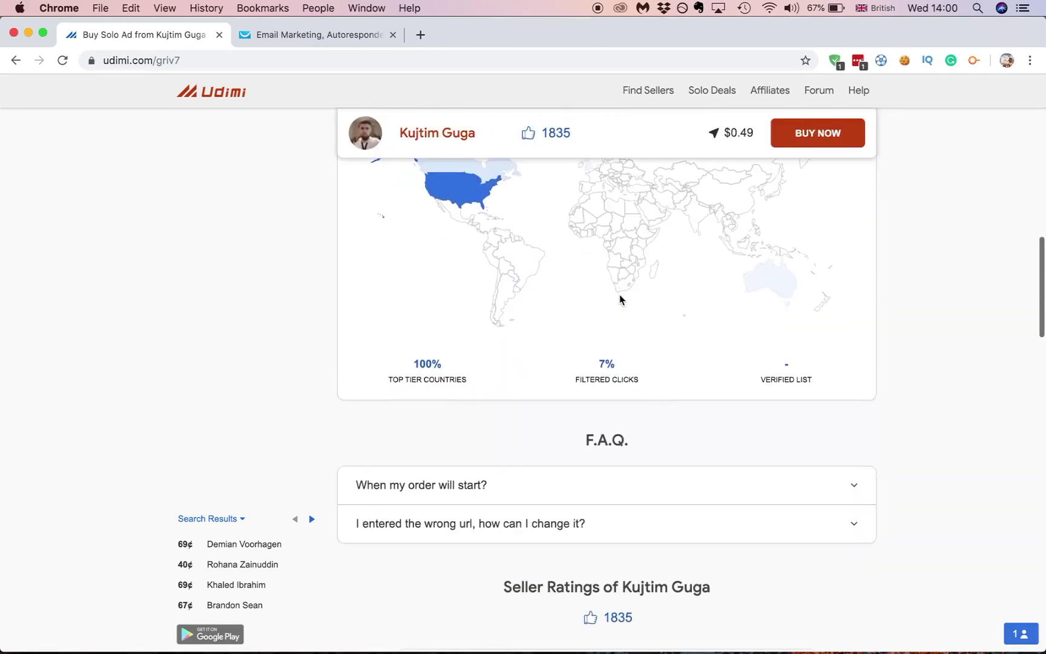
scroll(619, 299, up, 15)
scroll(591, 397, down, 4)
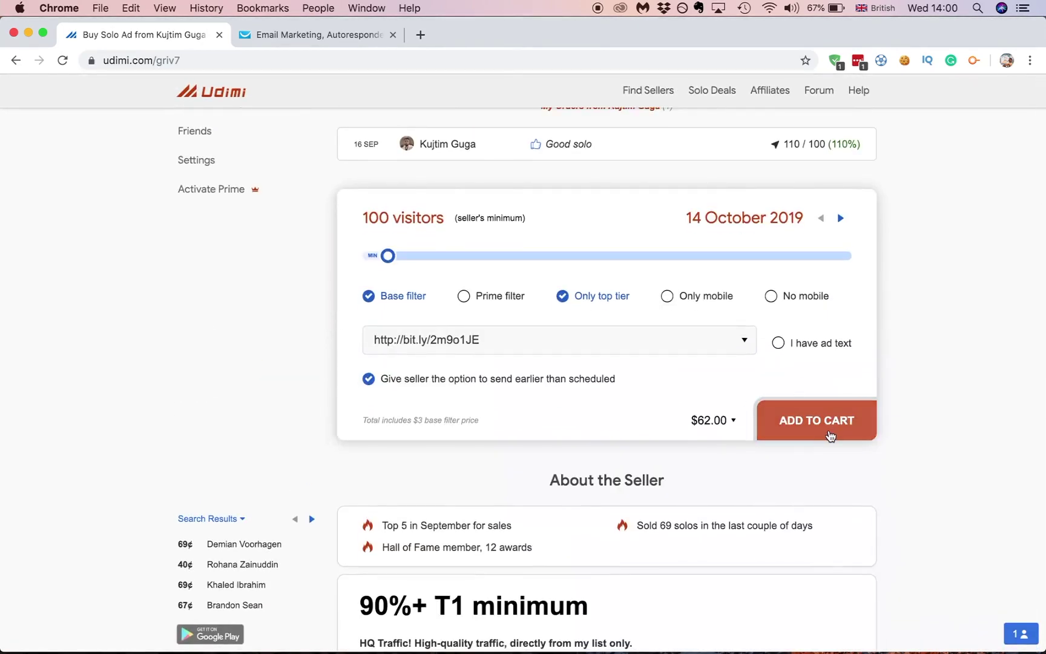
scroll(619, 392, up, 3)
Switch to Keynote, view the Udimi Solo Ads slide with the traffic recommendations, and return to the seller's page in Chrome
mouse_move(525, 633)
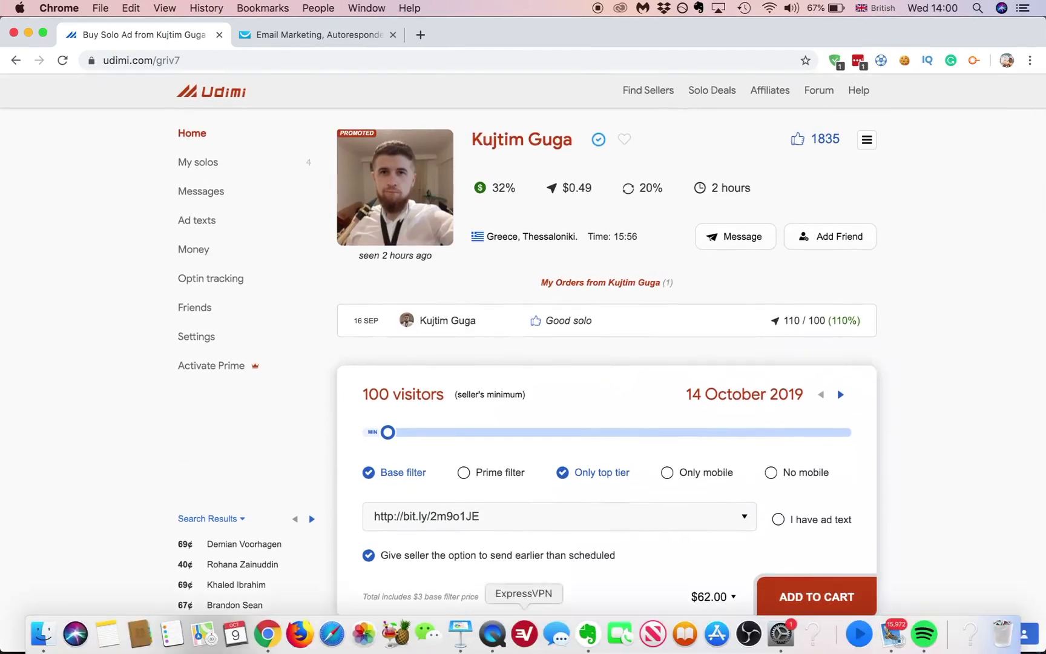
click(461, 634)
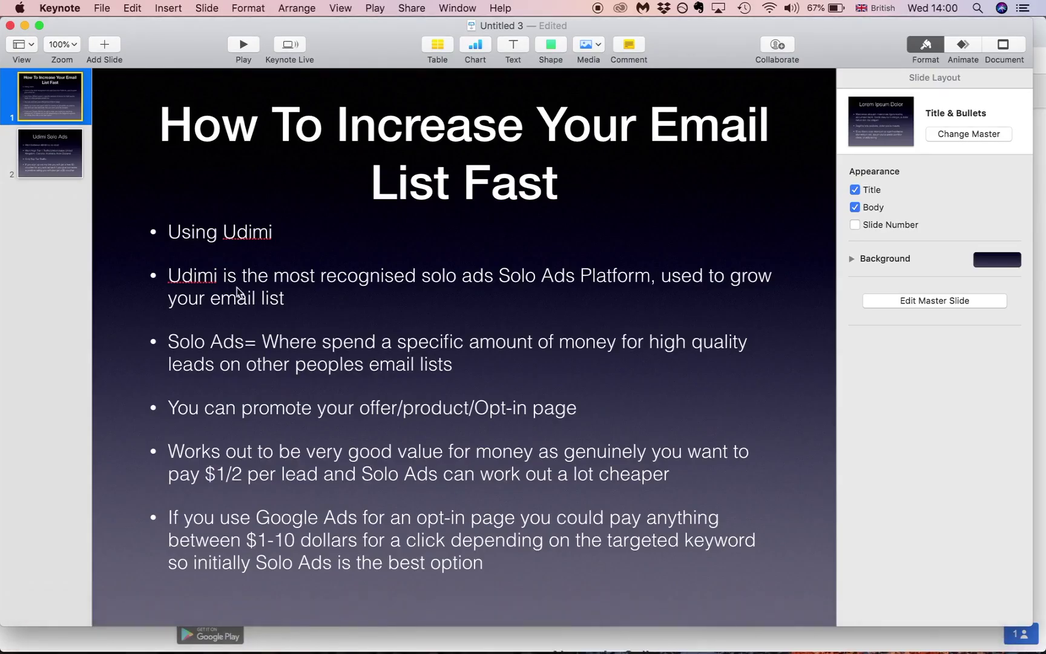
click(56, 149)
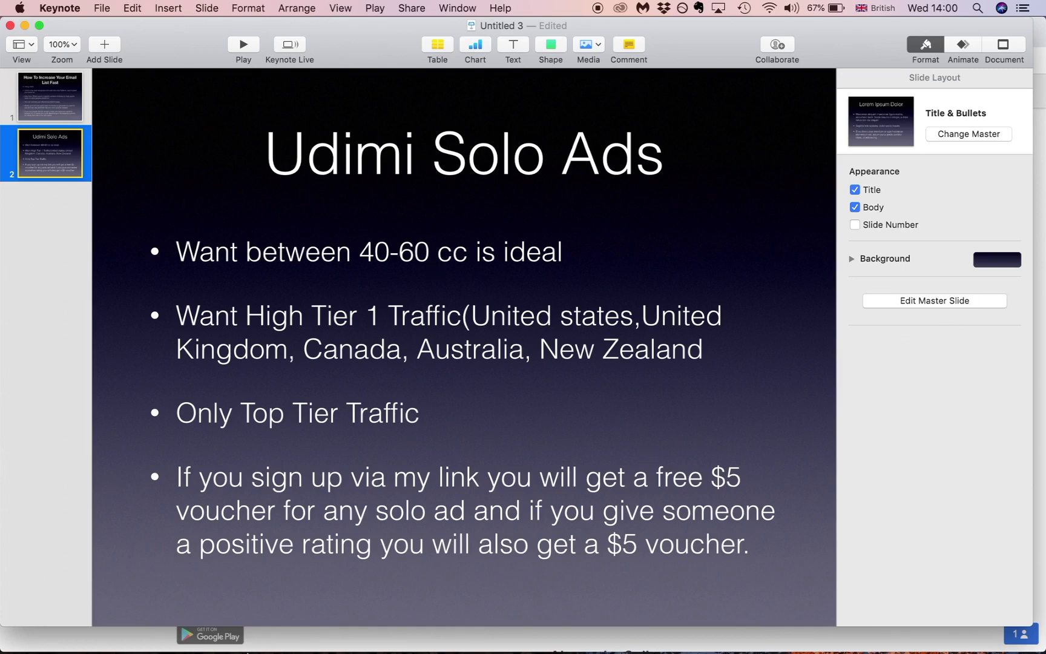
mouse_move(248, 650)
click(268, 634)
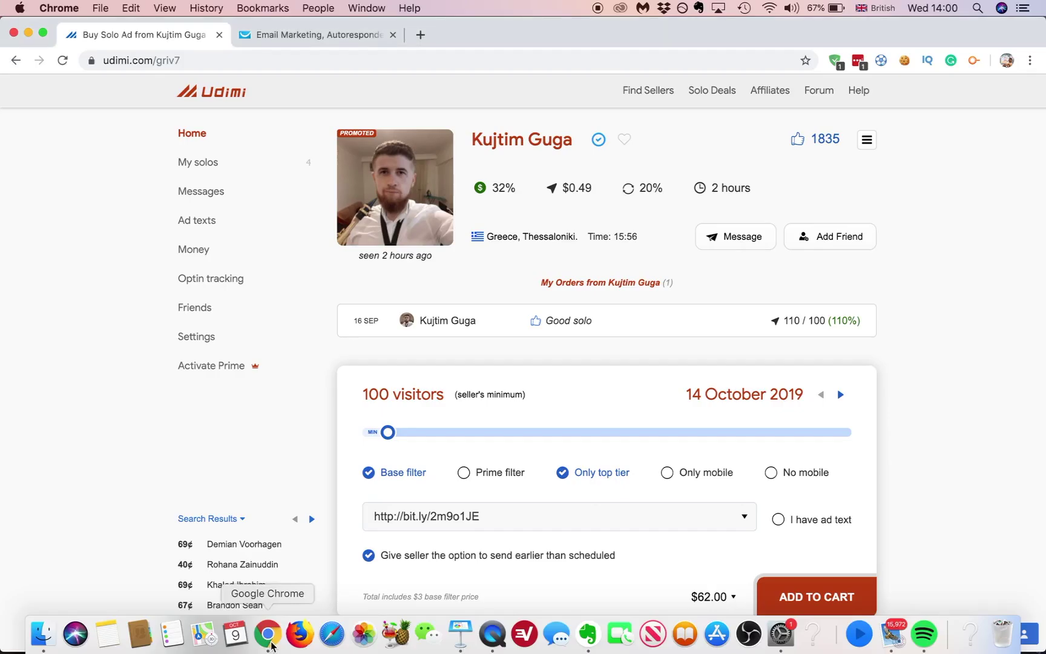
Look over the past solo orders and read the most recent seller conversation, examining the click count and price in the special offer
click(201, 162)
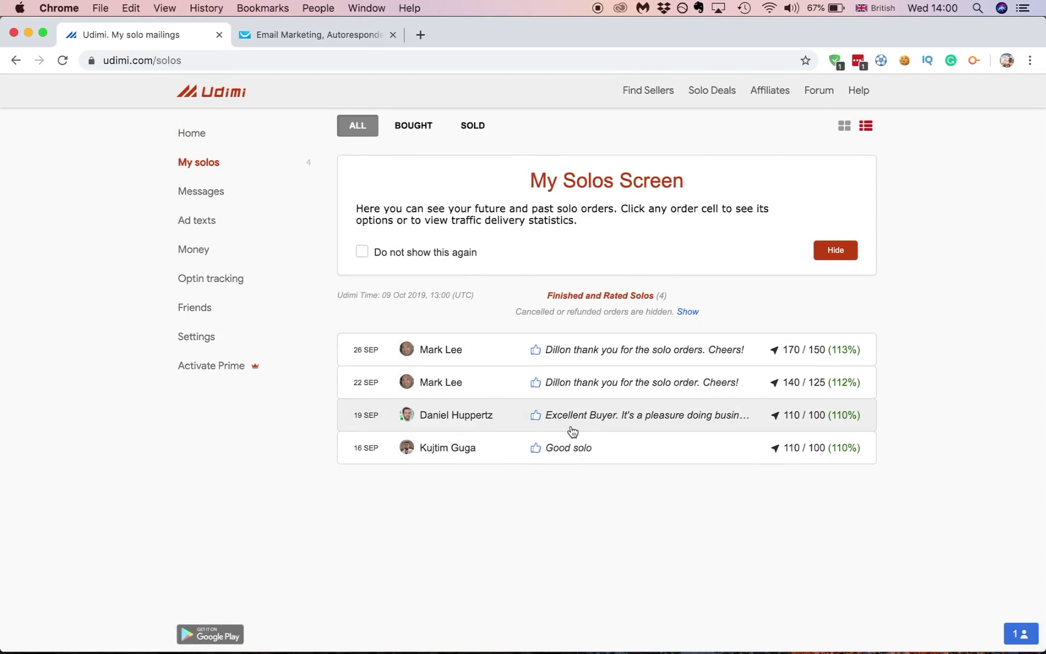
click(205, 188)
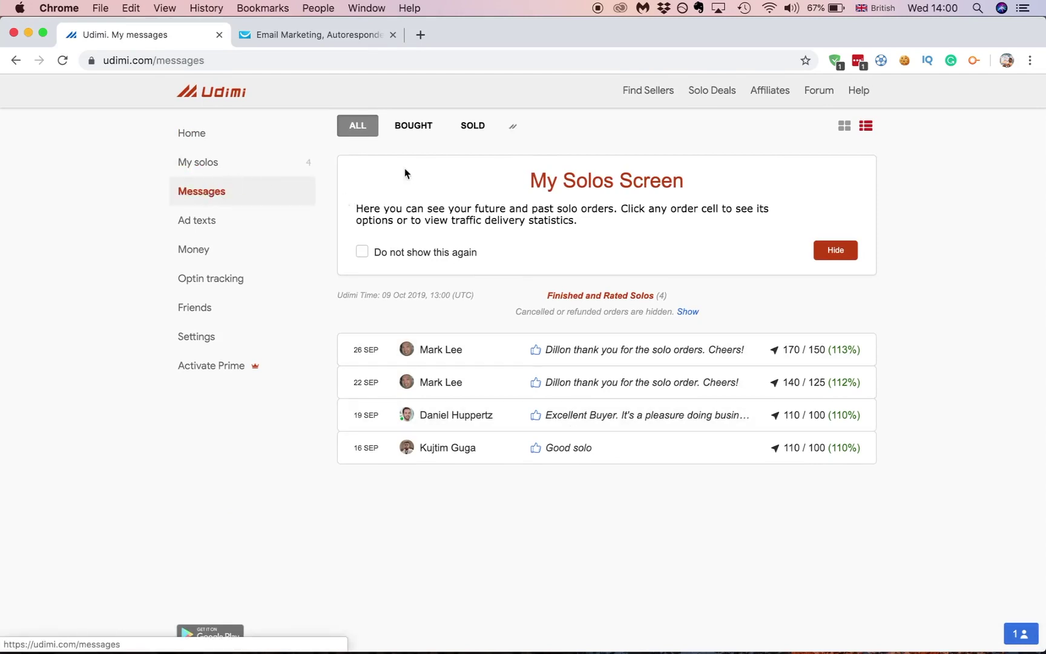
scroll(591, 334, up, 3)
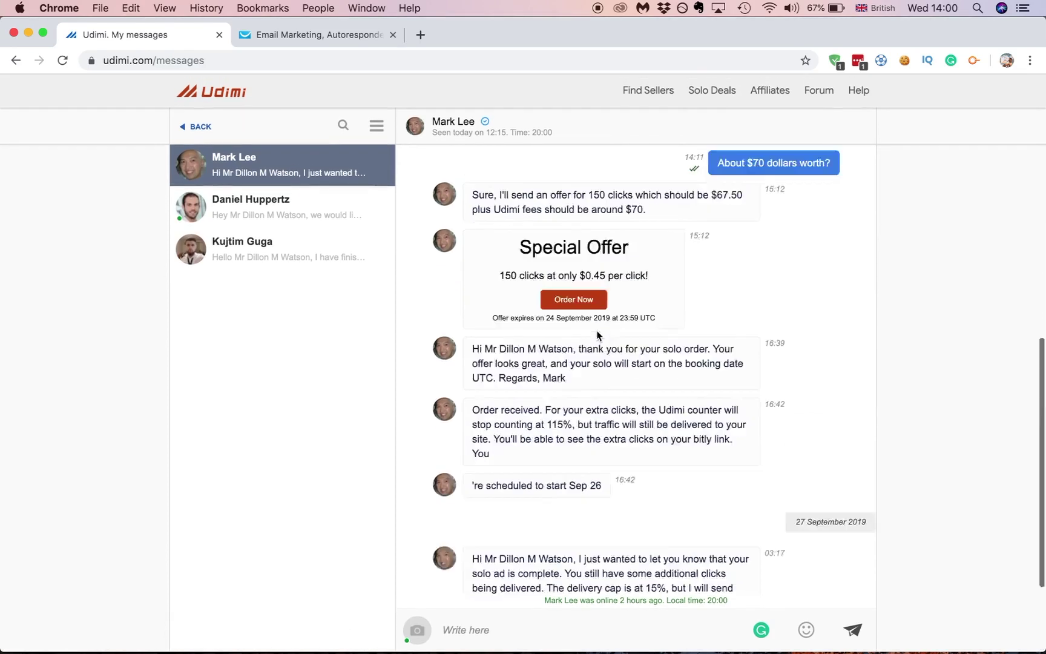
scroll(597, 335, up, 3)
scroll(591, 253, down, 1)
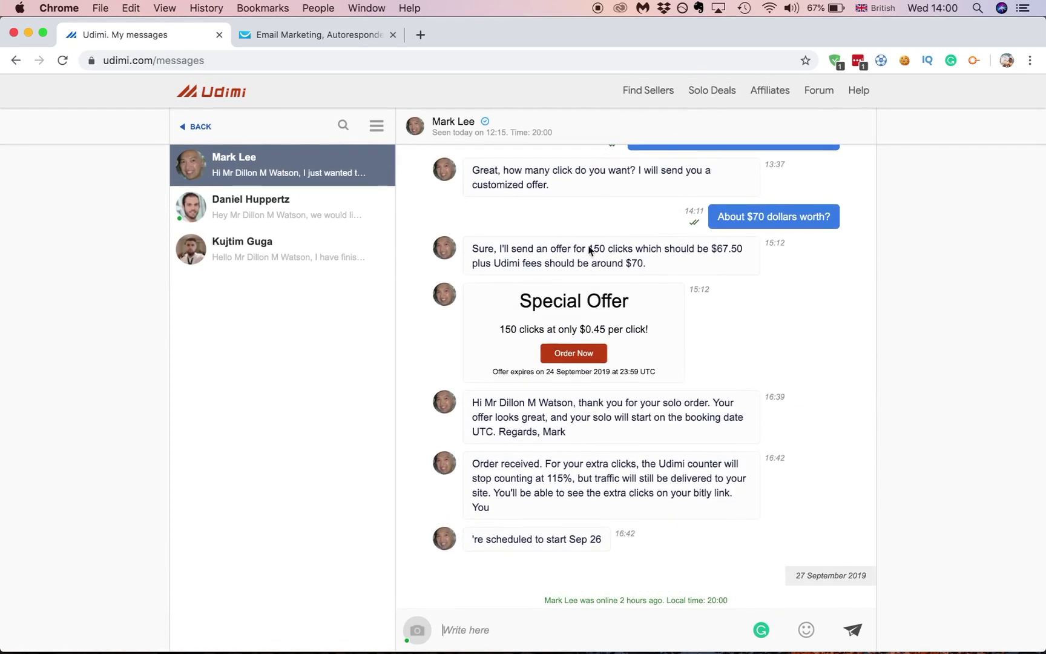
scroll(589, 253, down, 3)
scroll(533, 242, up, 1)
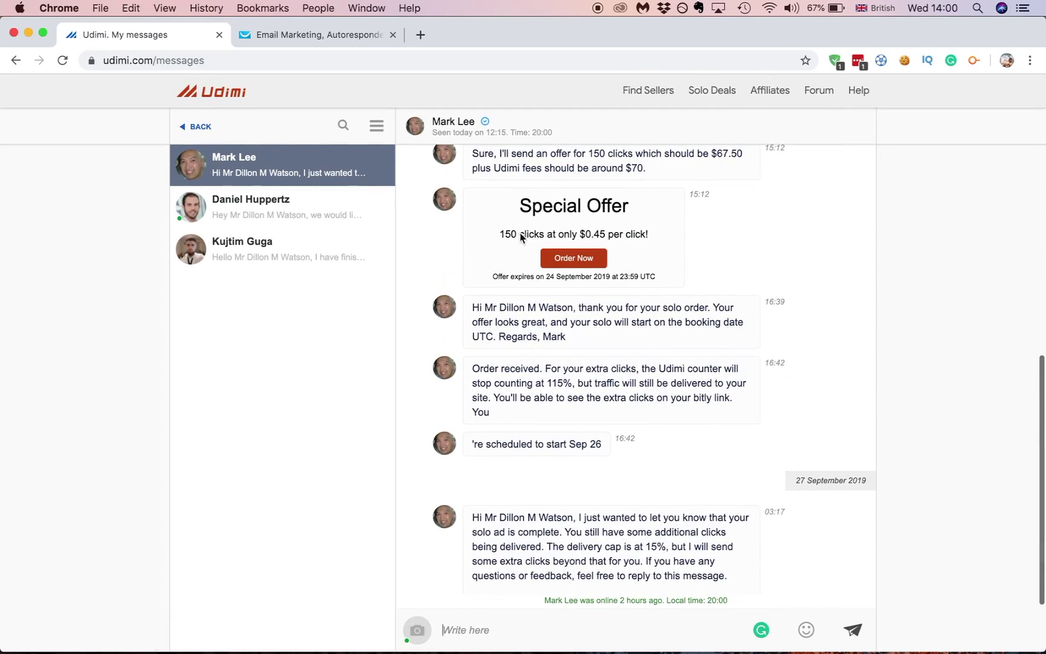
drag(501, 236, 523, 236)
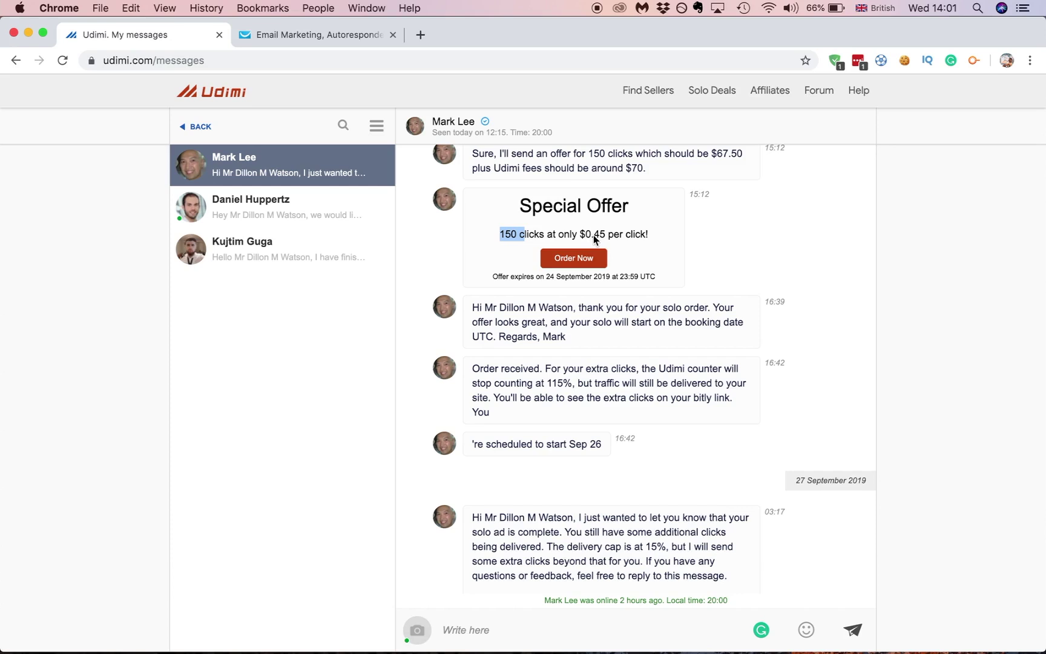
scroll(595, 239, up, 2)
scroll(606, 255, down, 2)
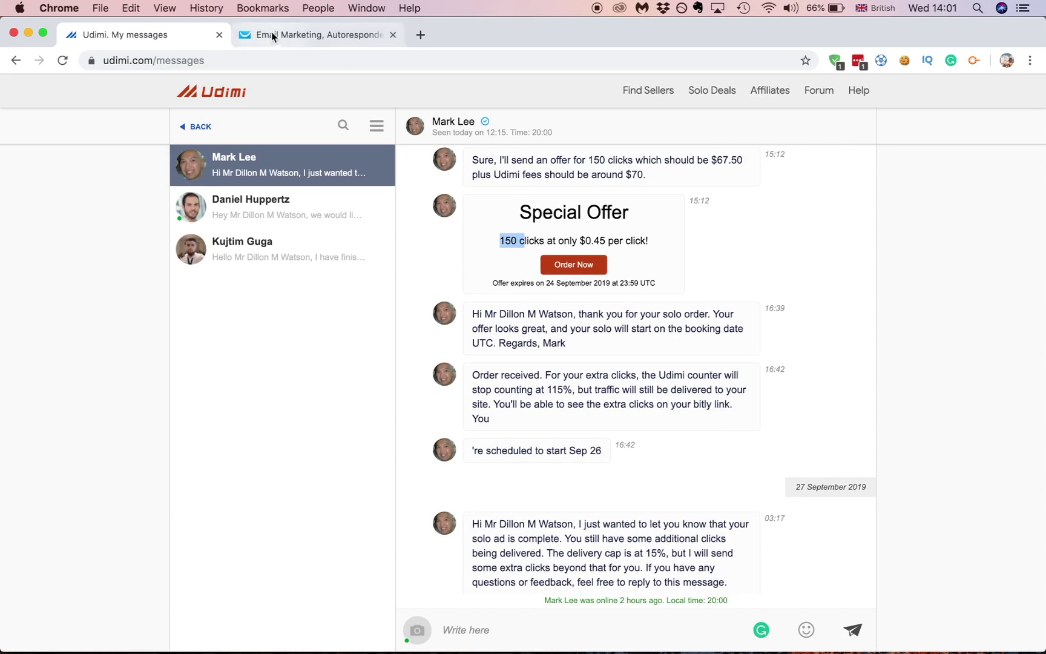
Compare the 19 September order in the past solos with the list size around 21 September in the GetResponse subscription statistics
click(195, 130)
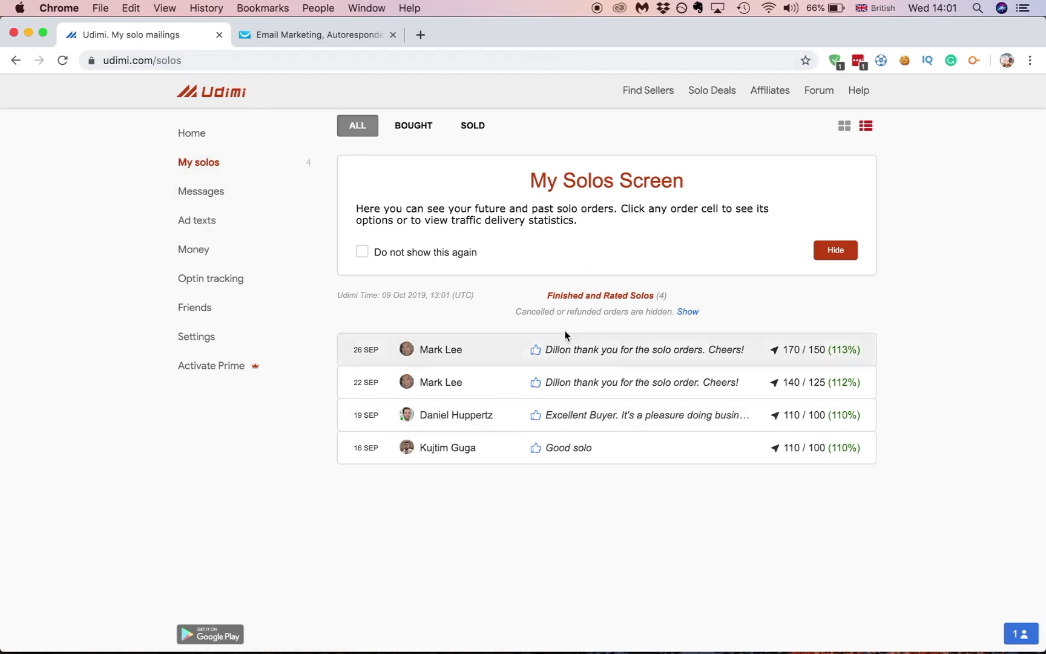
click(279, 35)
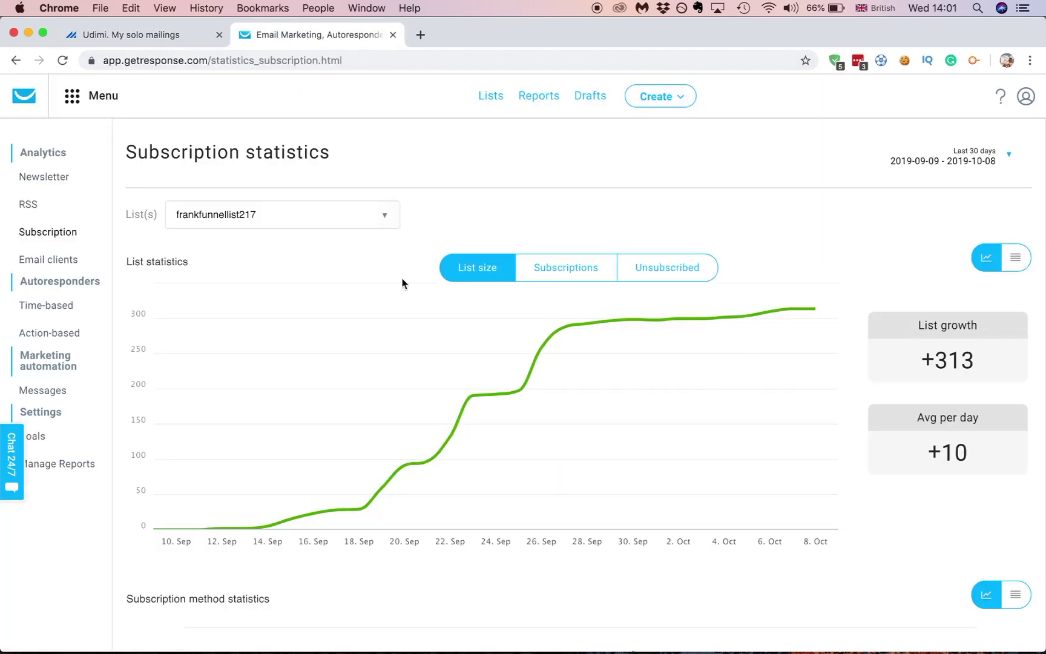
click(151, 34)
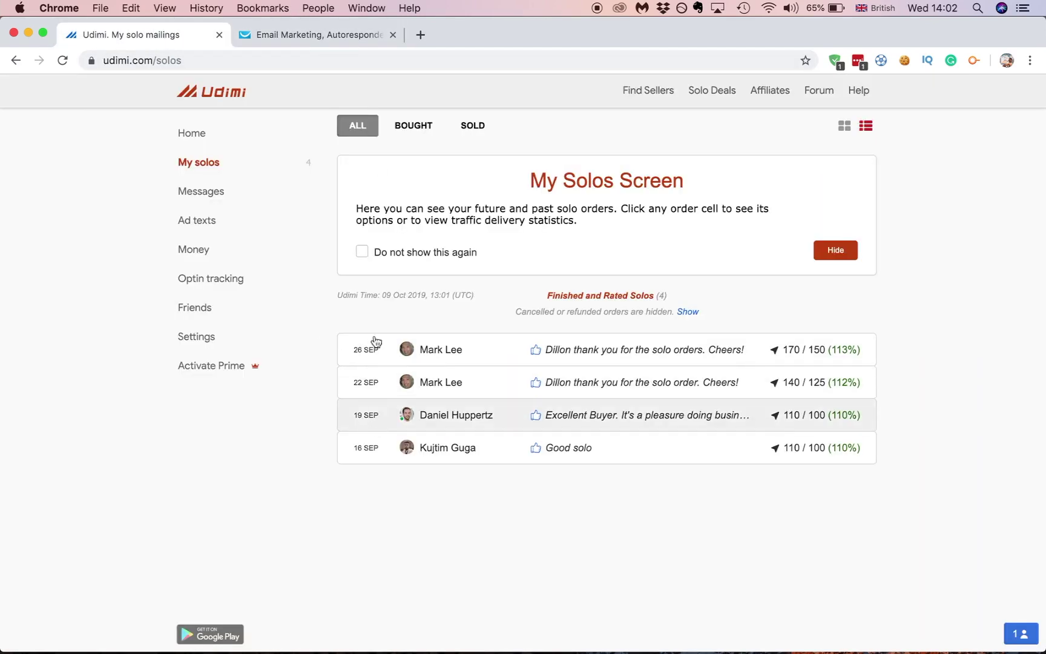
click(270, 43)
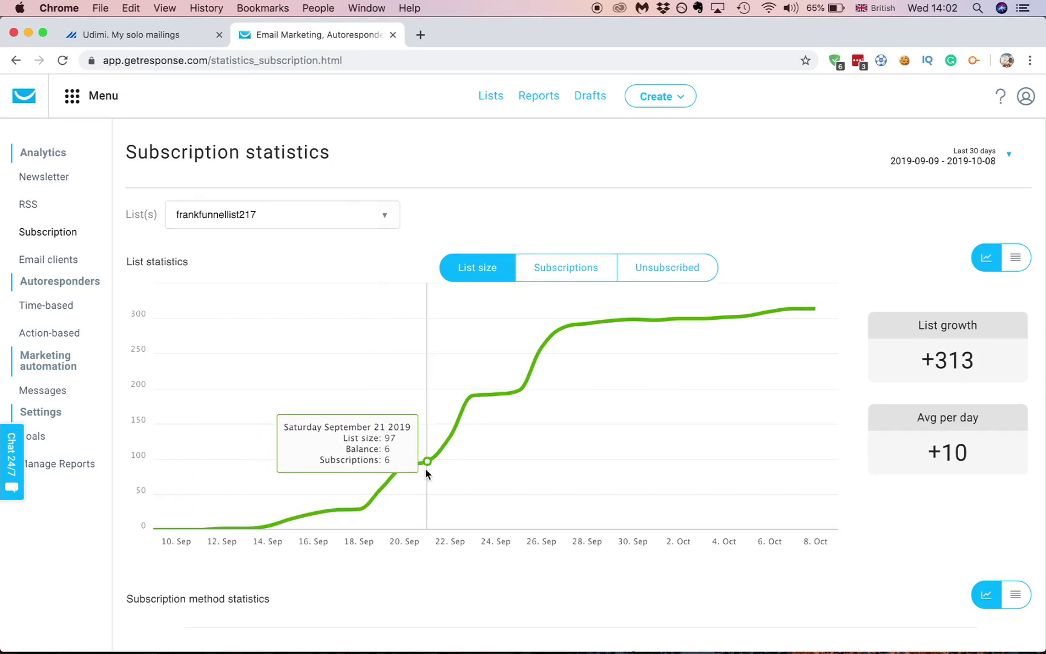
Check the date of the 22 September solo order and examine the subscriber growth for that day in the list size chart
click(124, 36)
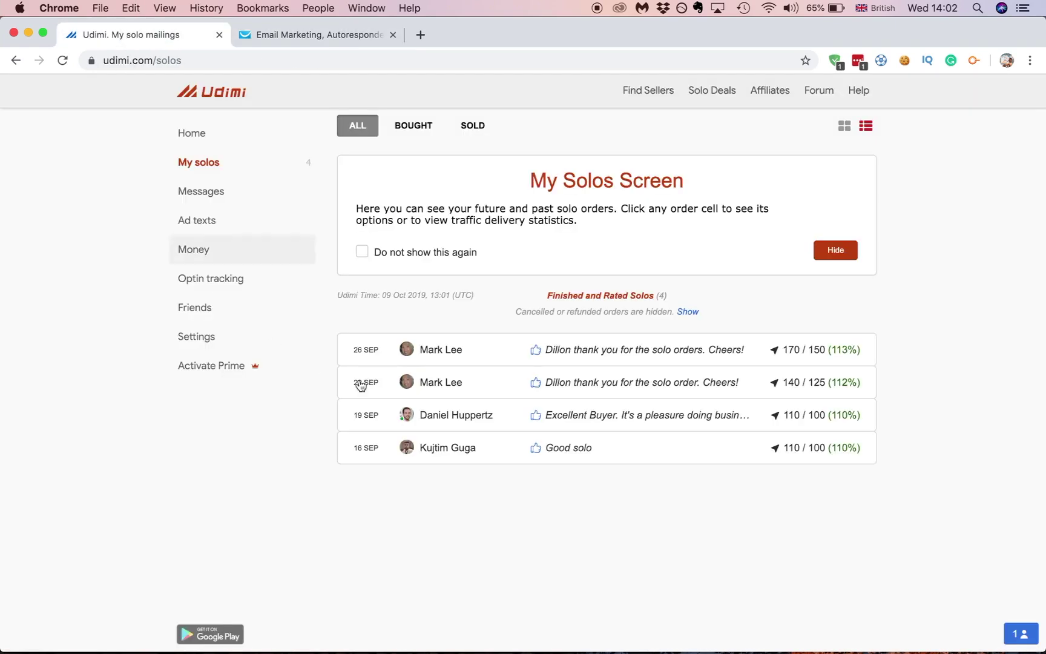
click(289, 38)
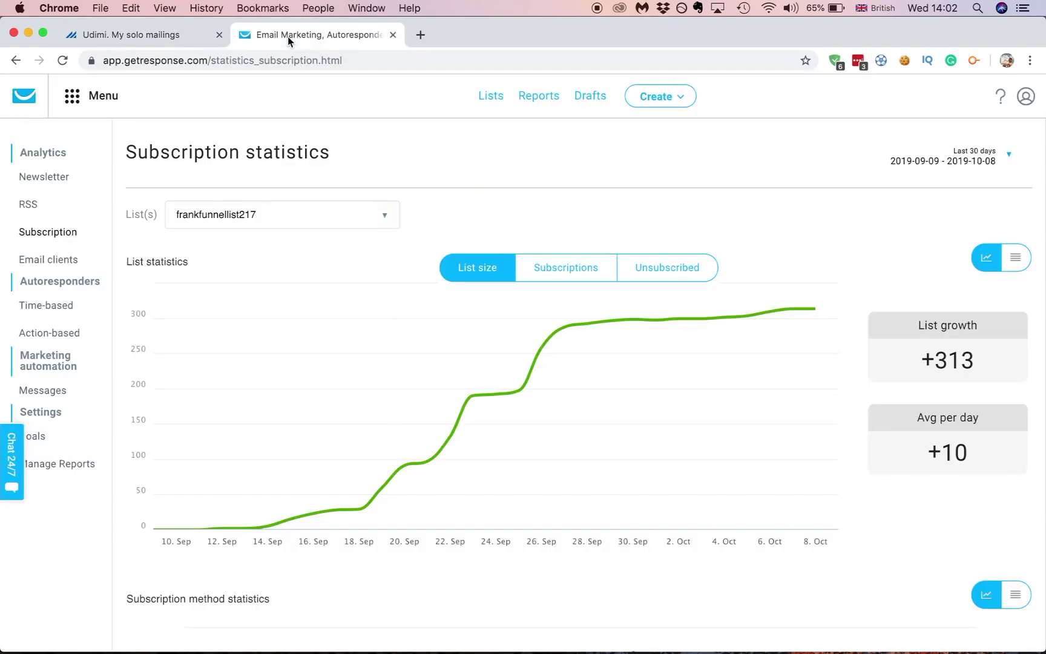
mouse_move(414, 471)
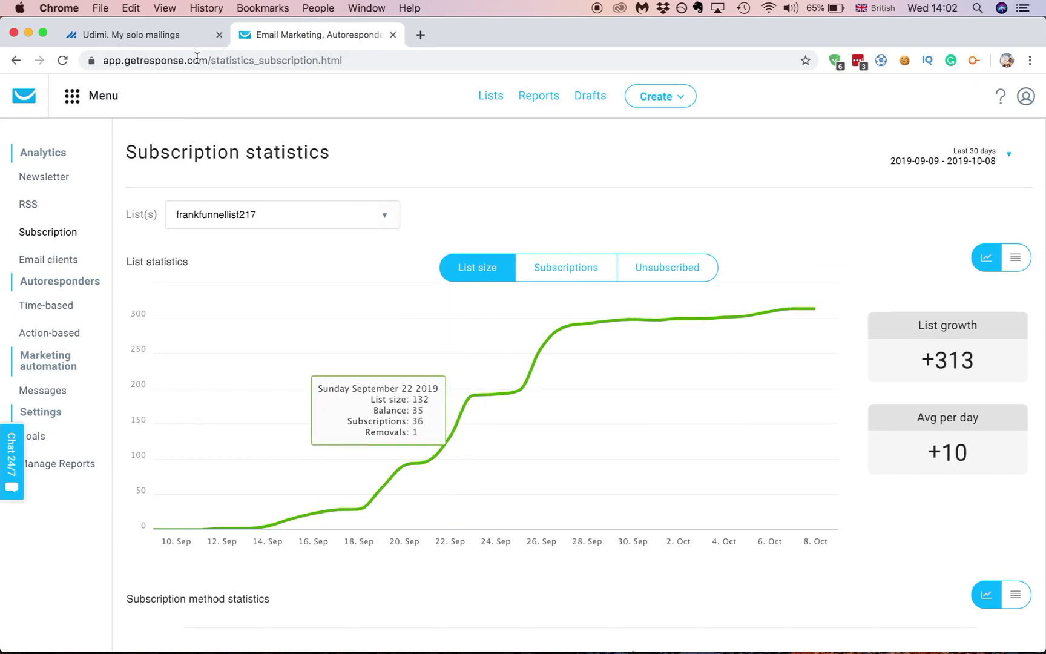
Compare the 26 September solo order with the list growth through early October, and return to the past solo orders
click(164, 35)
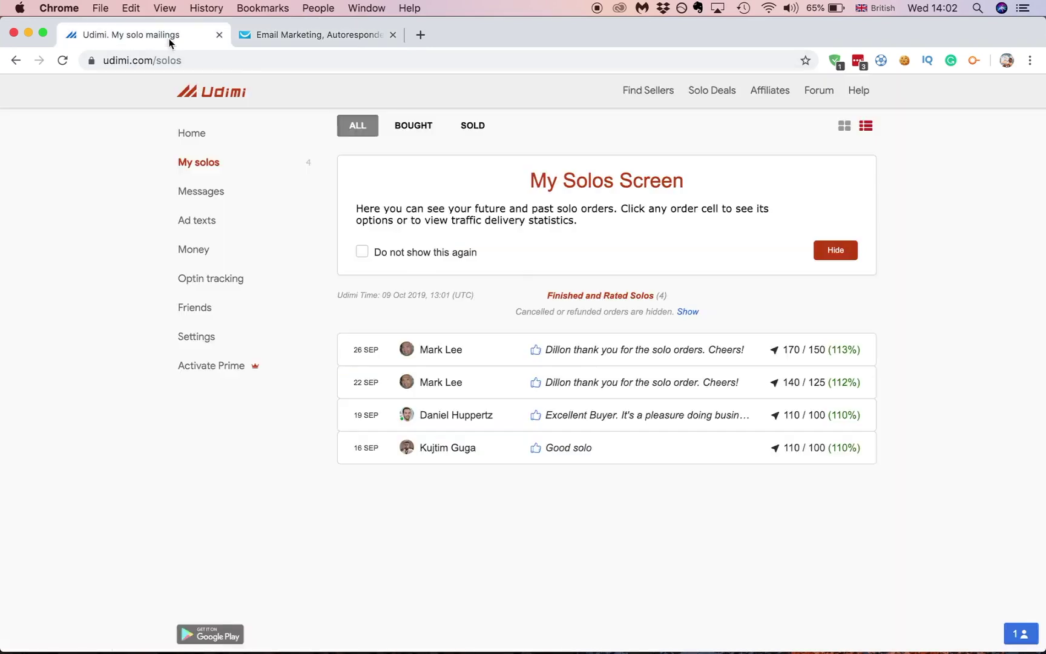
click(283, 35)
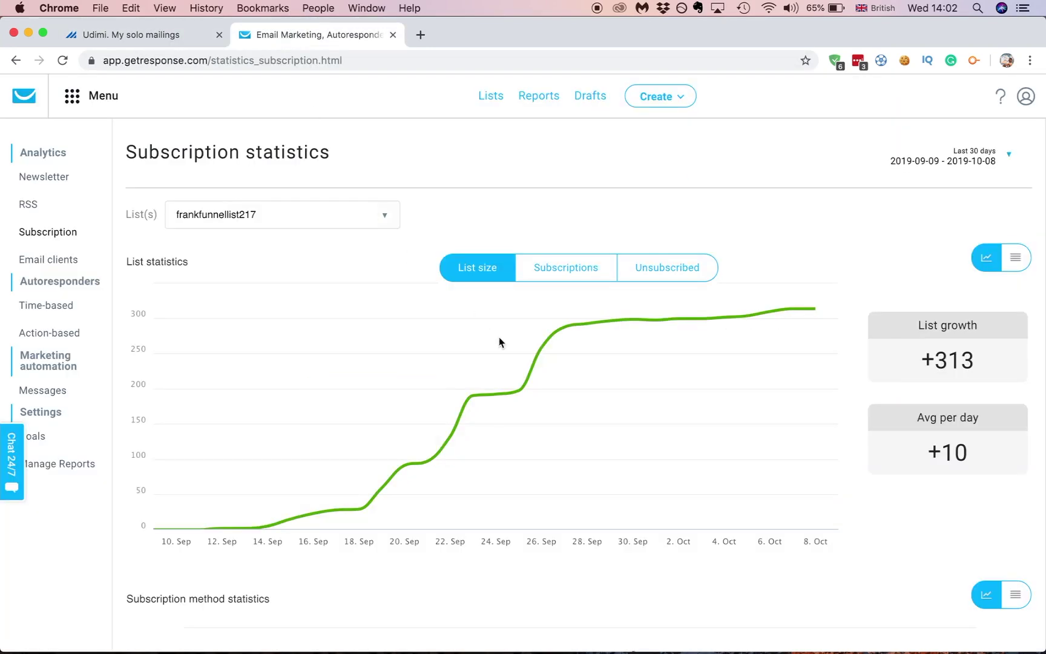
mouse_move(558, 337)
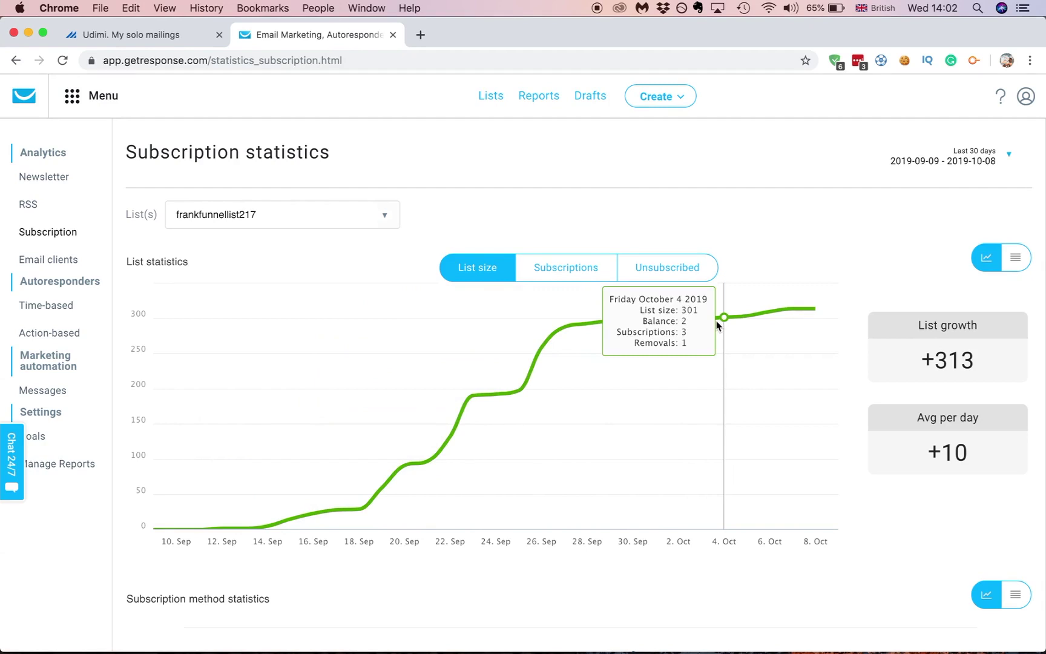
click(110, 36)
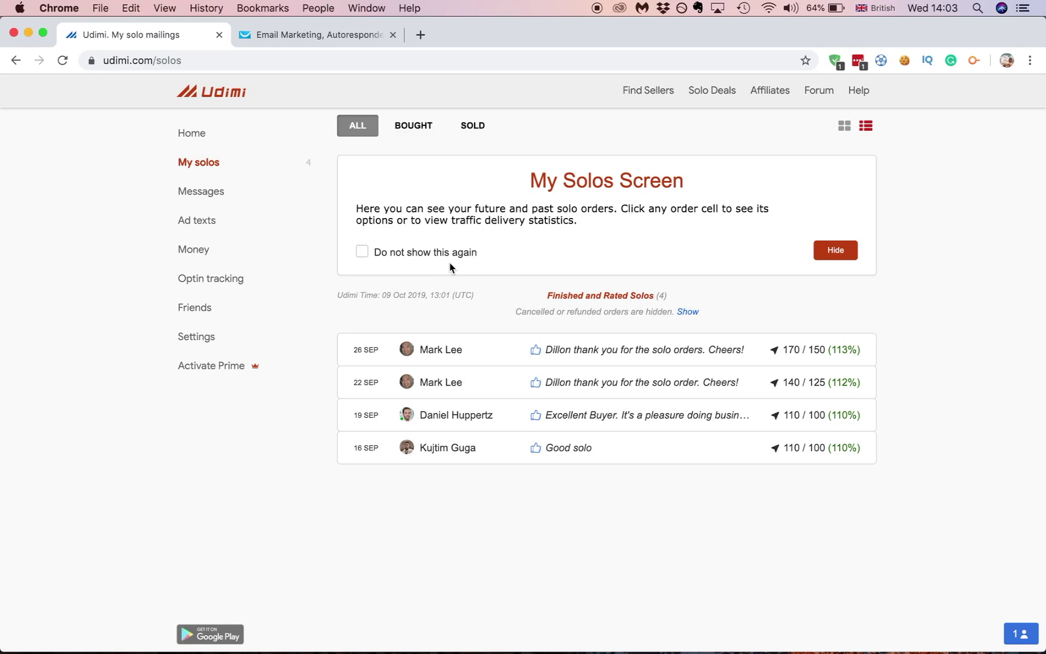
click(283, 35)
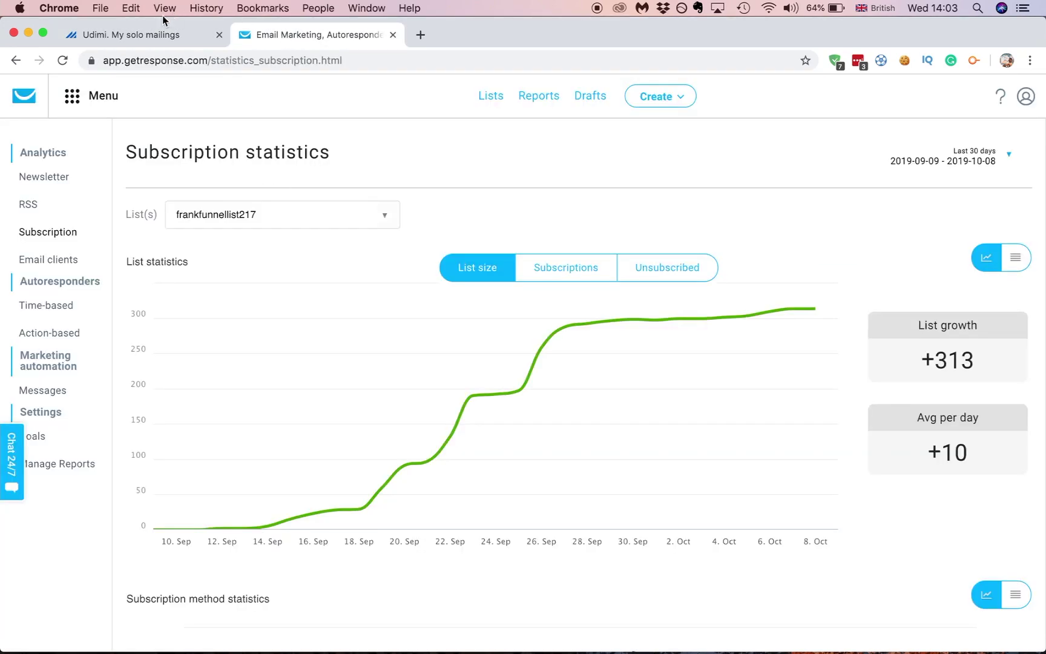
click(118, 35)
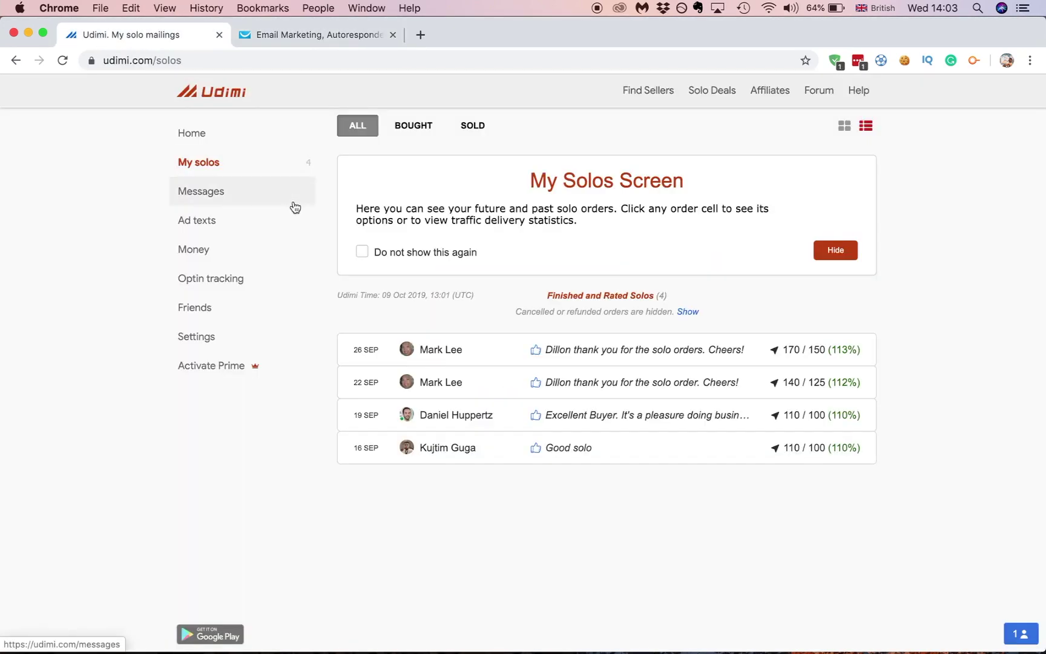